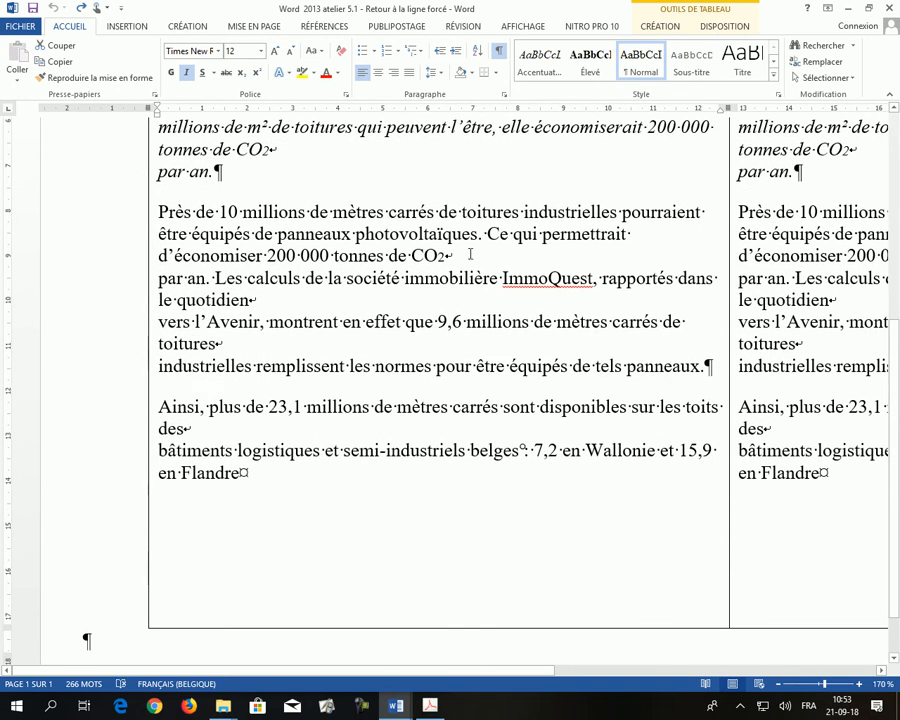
- Examine the line-break and paragraph marks in the bold title and the body paragraphs of the left cell
click(220, 343)
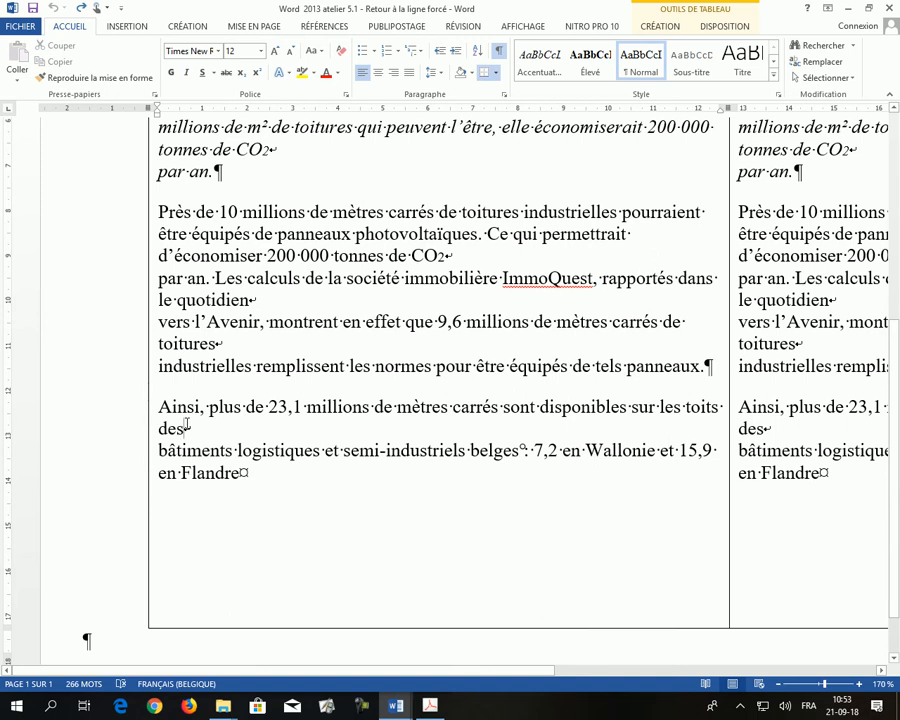
scroll(186, 424, up, 6)
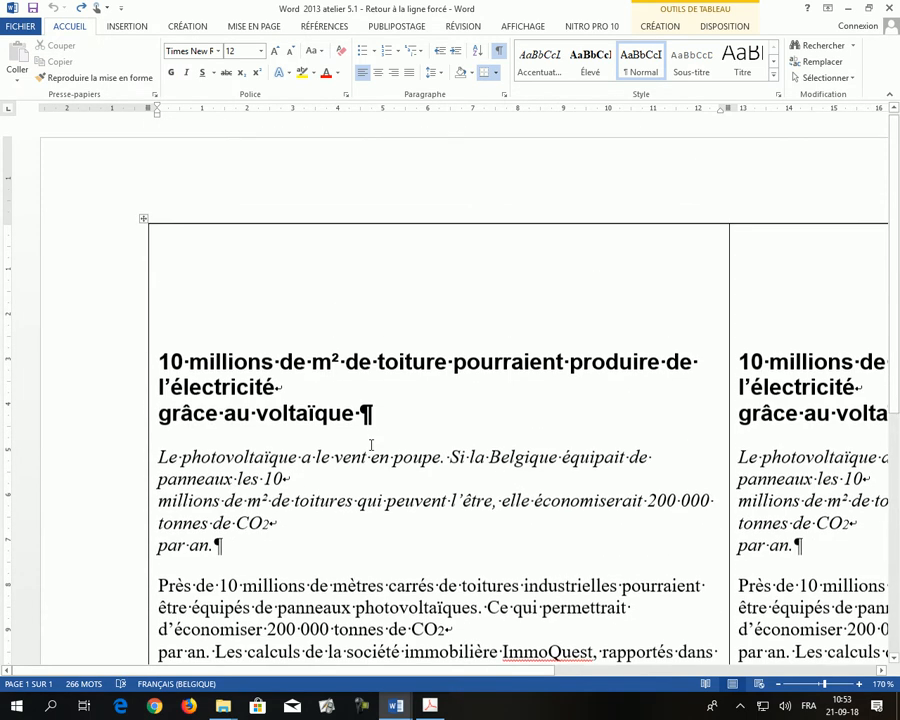
scroll(371, 444, down, 3)
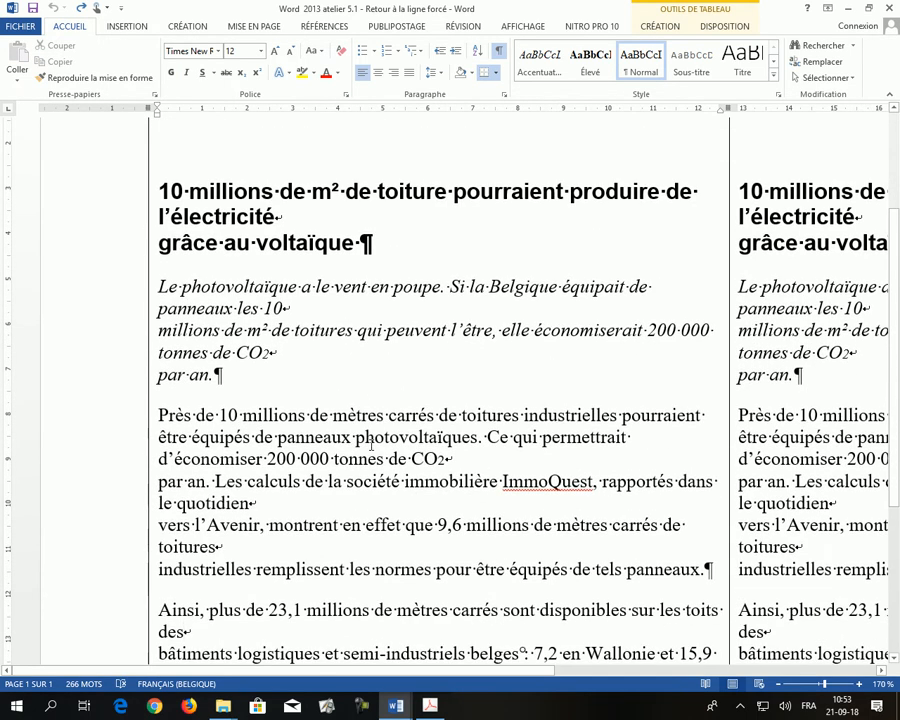
click(285, 220)
double_click(285, 220)
double_click(374, 246)
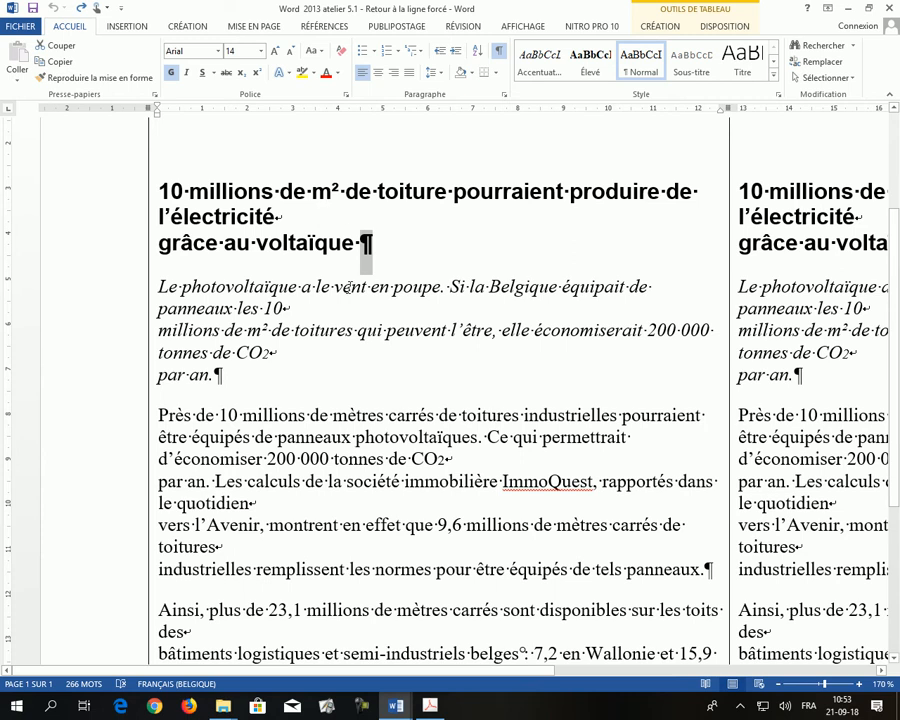
drag(160, 190, 330, 228)
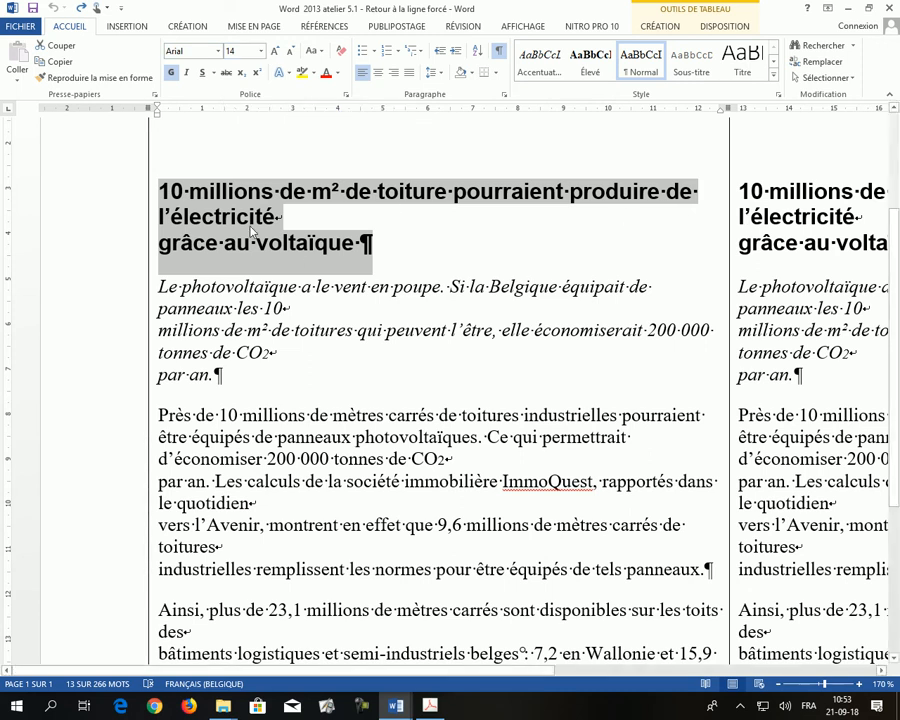
click(201, 297)
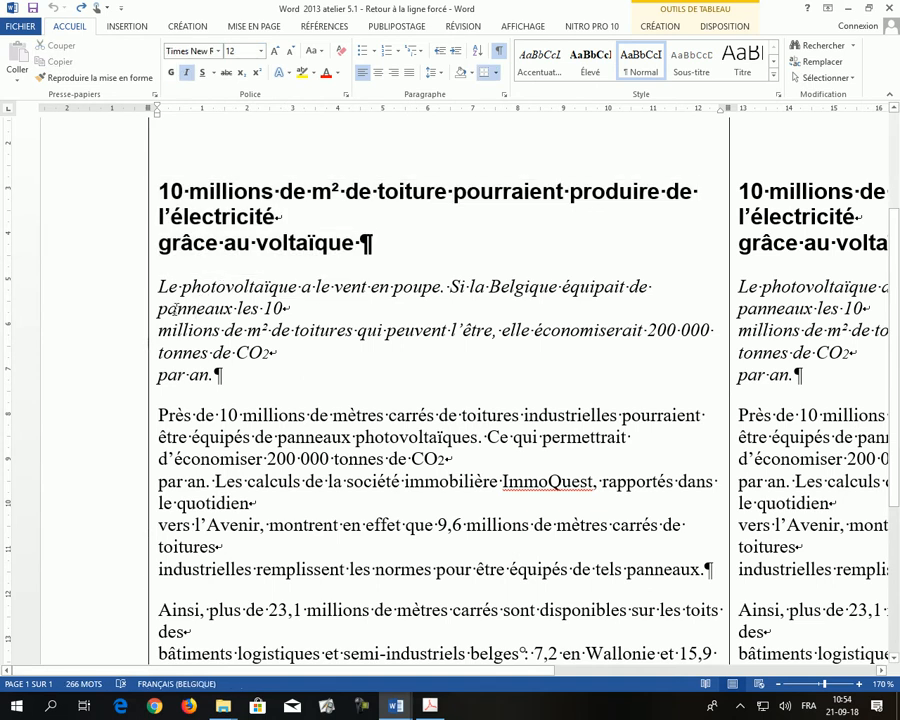
- Turn italics off and back on for the introductory paragraph of the left cell
drag(162, 290, 212, 353)
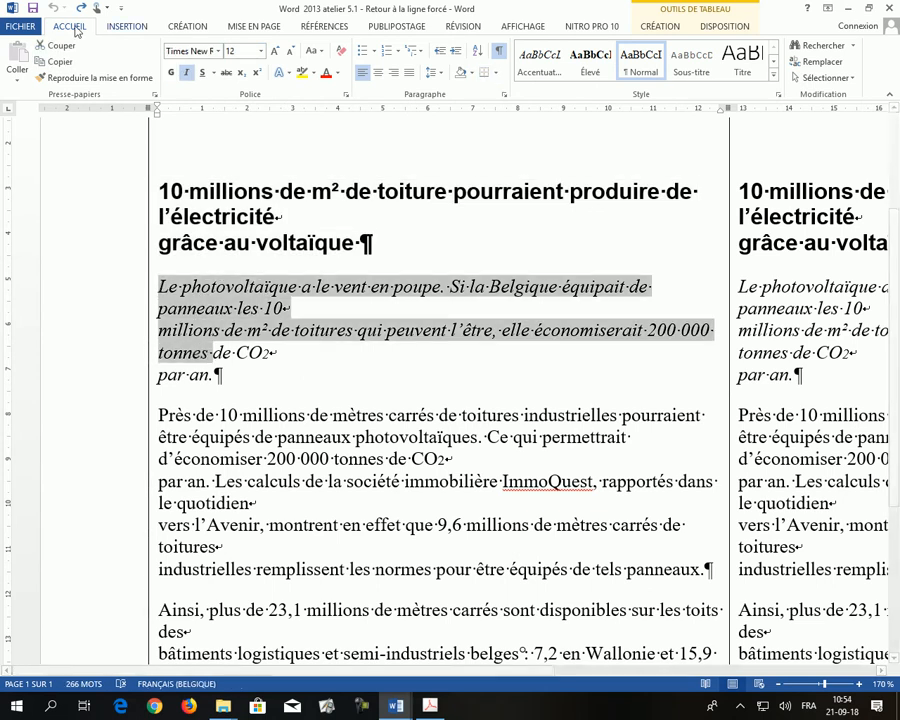
click(187, 74)
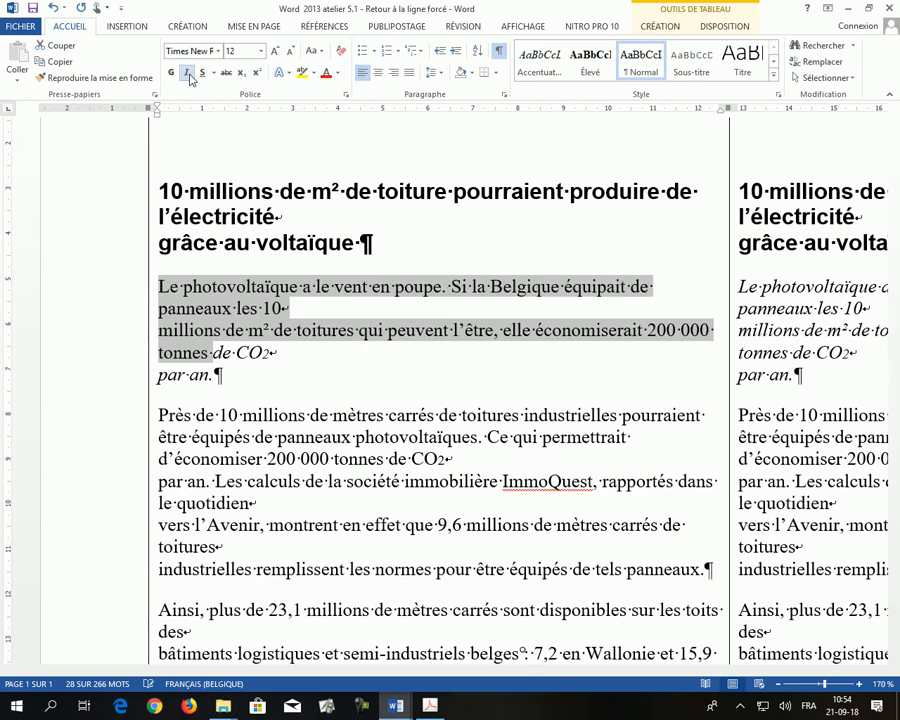
click(187, 74)
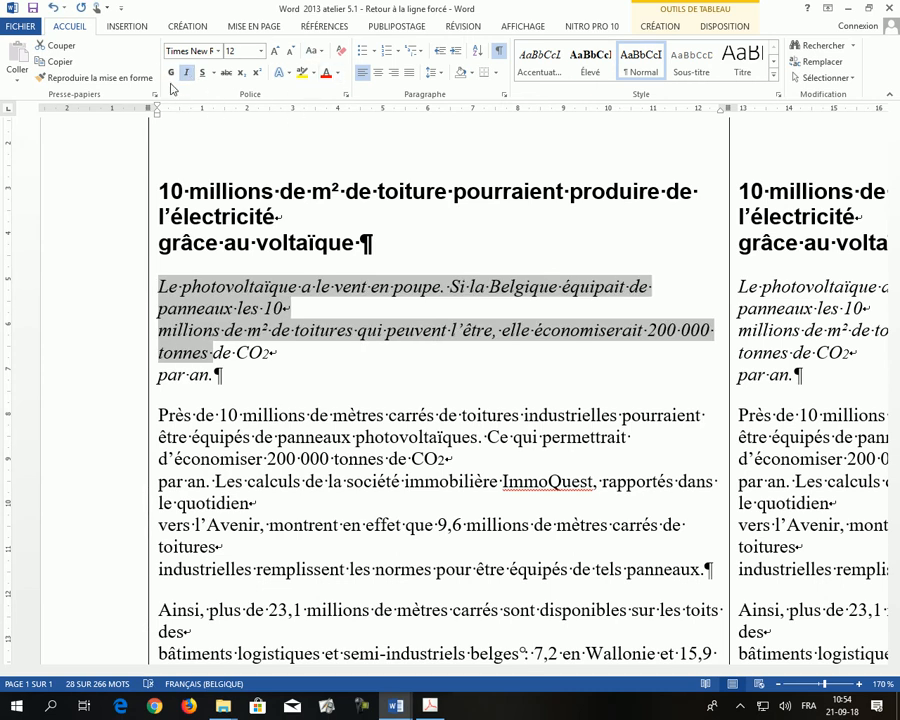
click(208, 437)
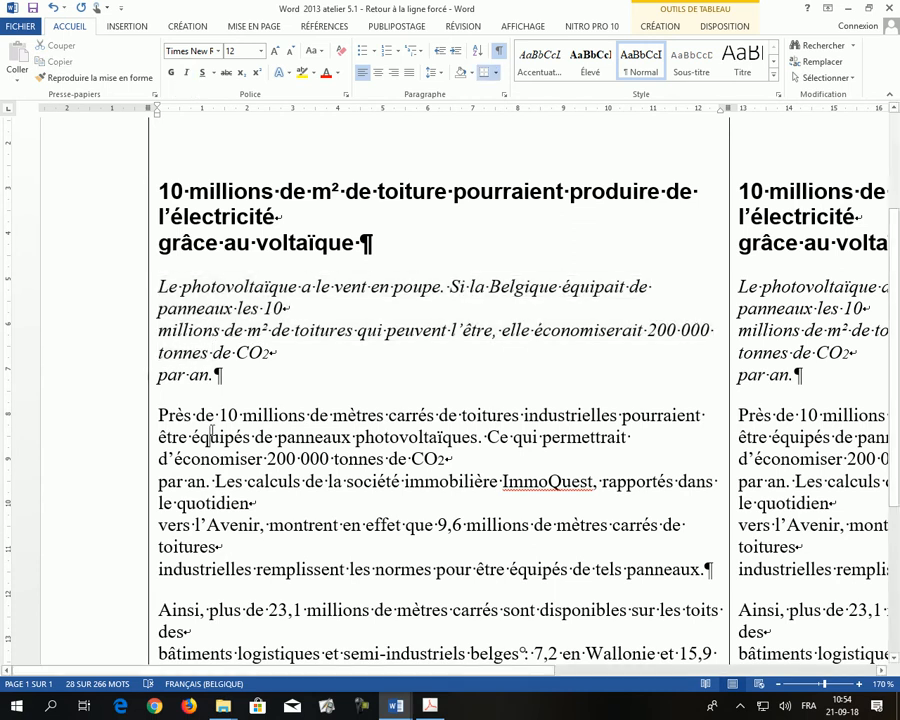
- Review the two-cell table layout across the whole page and select the entire table to show its extent
scroll(224, 394, down, 5)
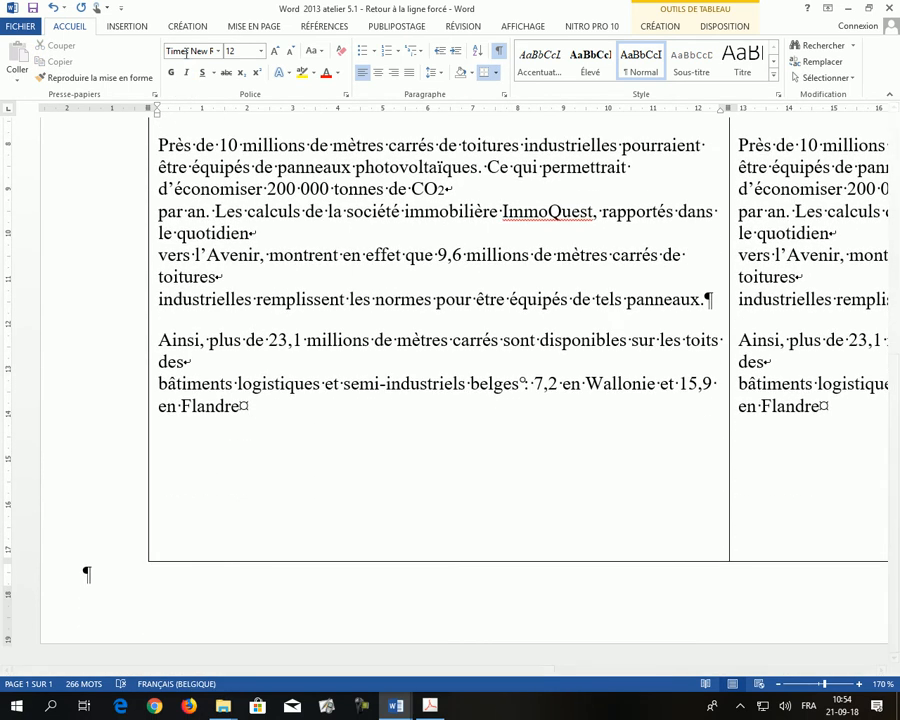
scroll(304, 345, up, 4)
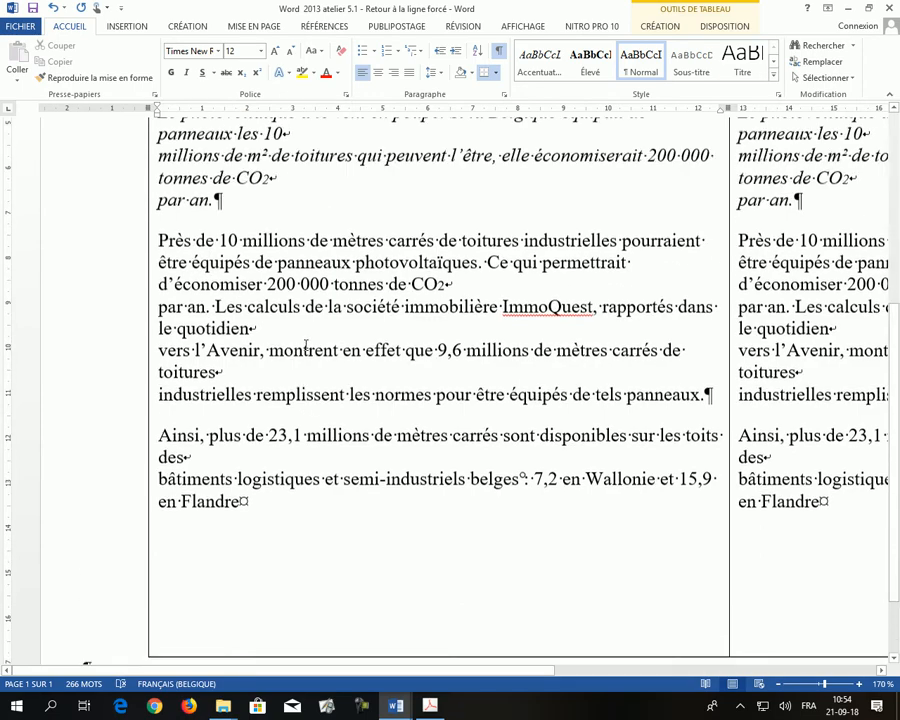
scroll(304, 345, up, 3)
scroll(310, 370, down, 2)
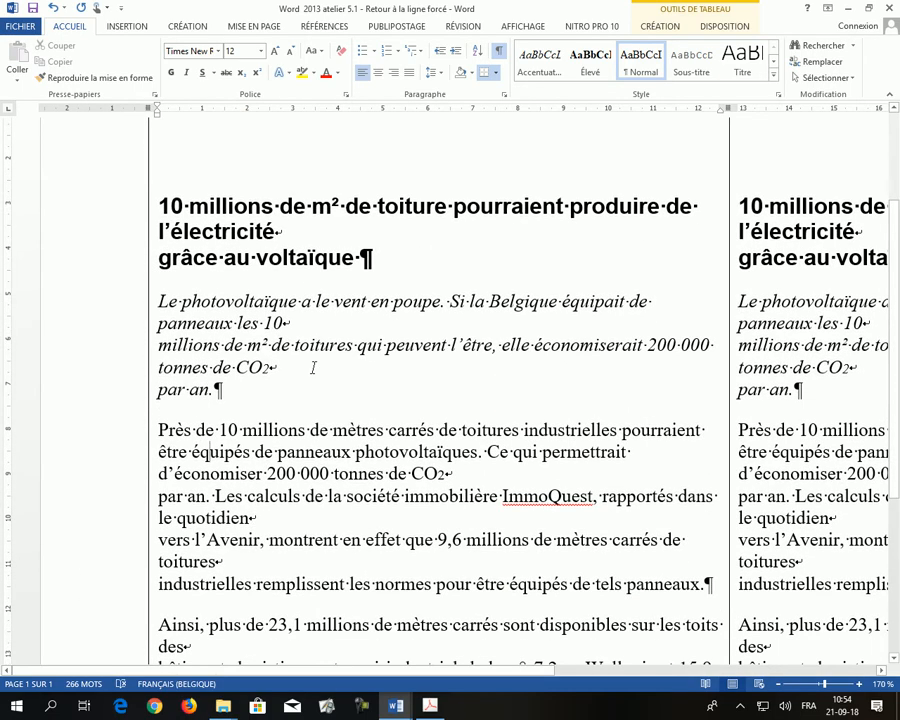
ctrl+scroll(313, 368, down, 6)
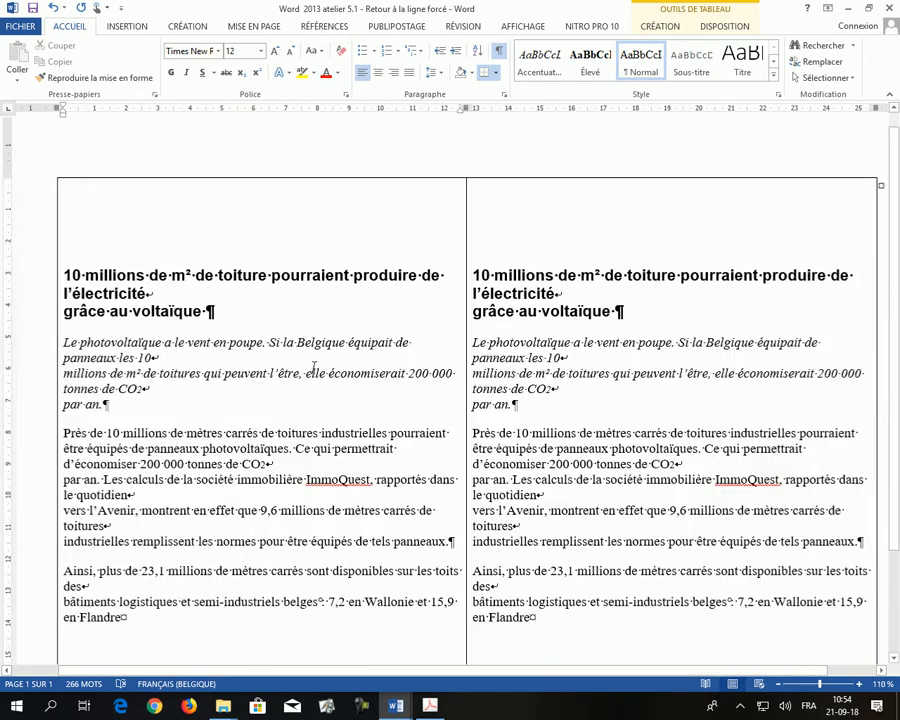
scroll(313, 368, down, 2)
scroll(313, 368, up, 2)
click(97, 182)
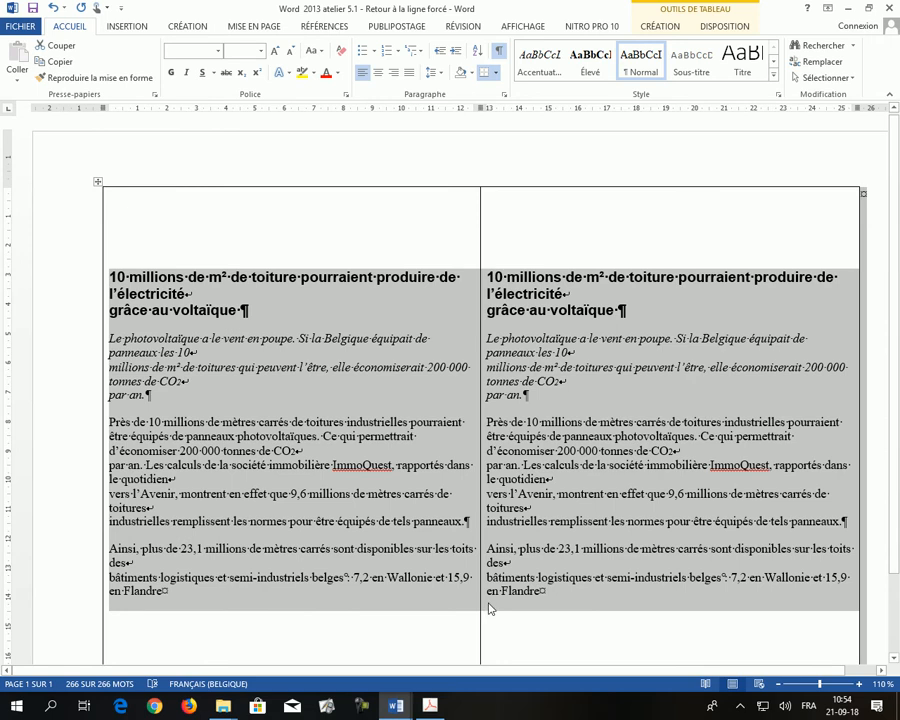
click(104, 172)
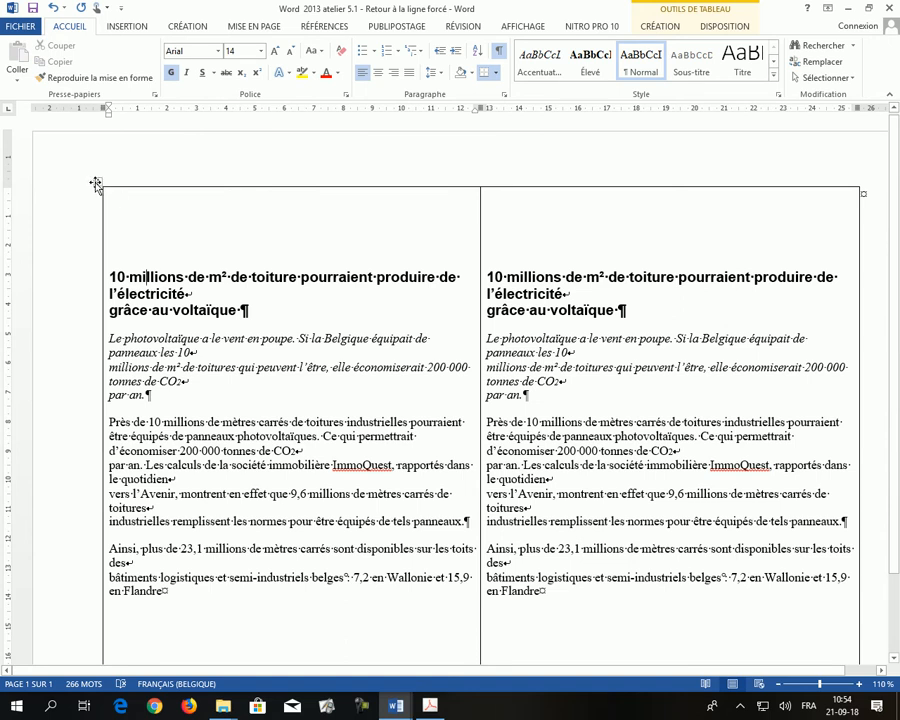
click(95, 184)
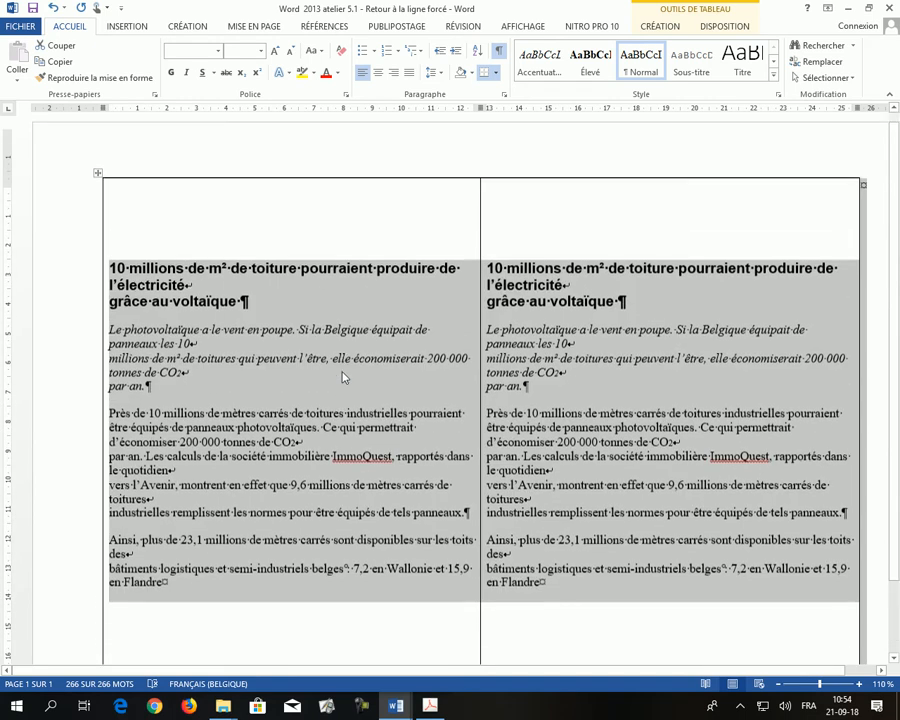
scroll(342, 377, up, 1)
- Create a new blank document
key(ctrl+n)
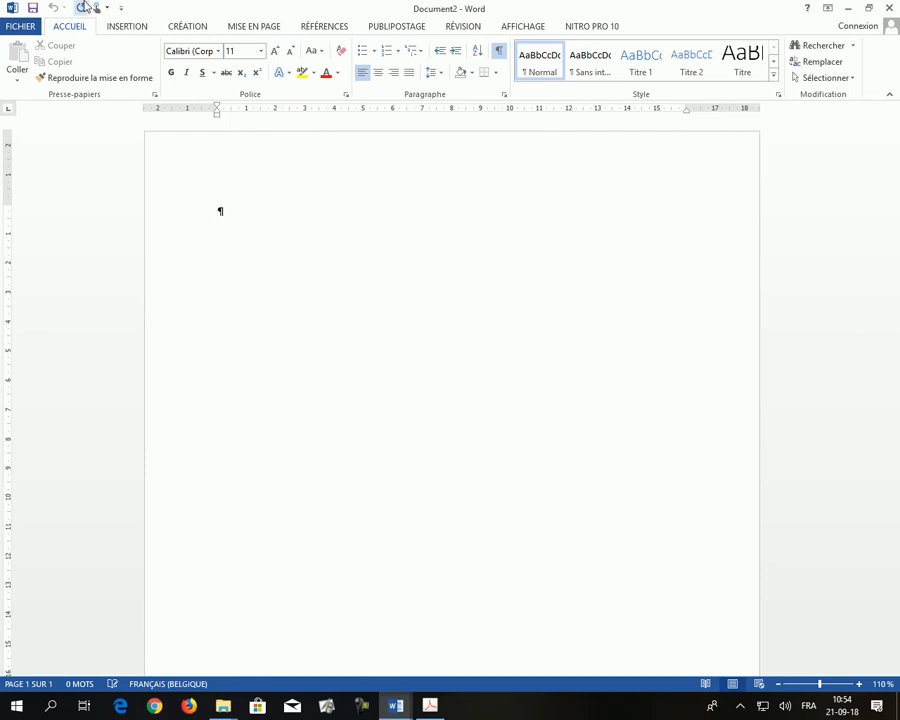
click(122, 29)
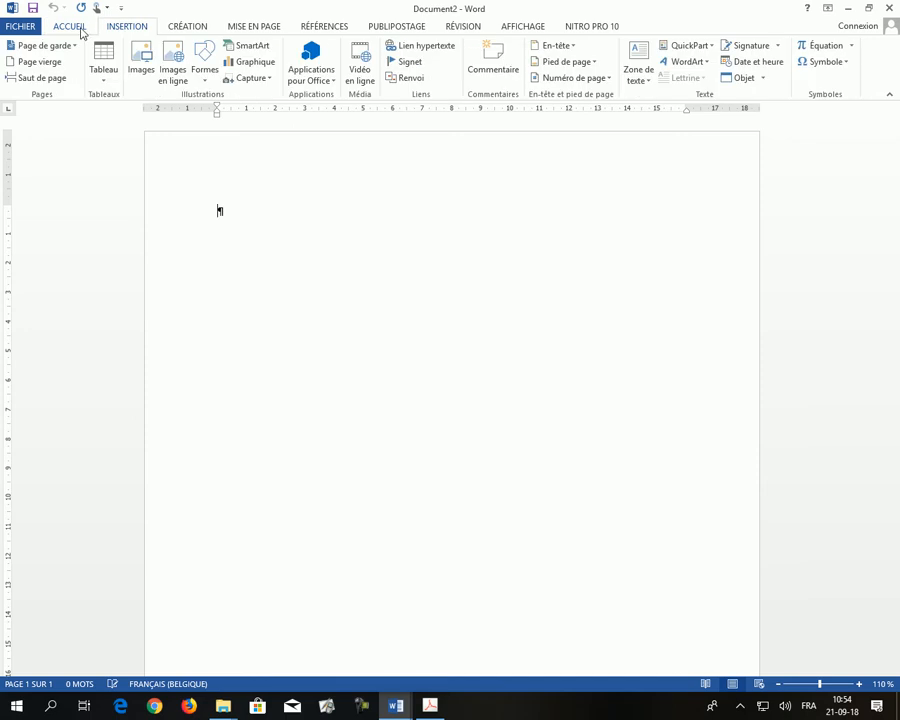
click(76, 29)
click(120, 29)
click(192, 29)
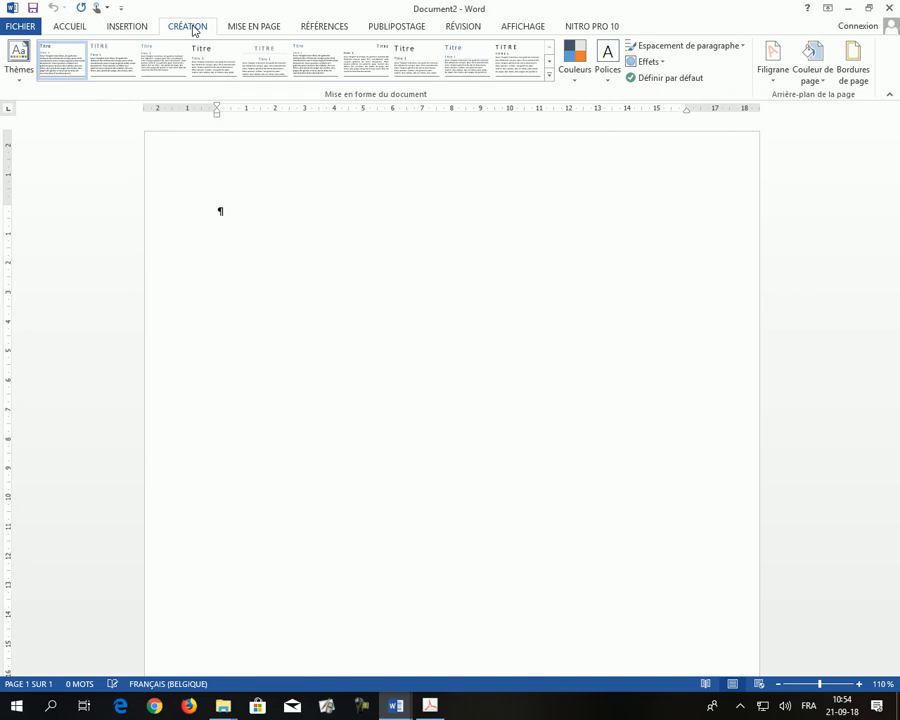
click(131, 31)
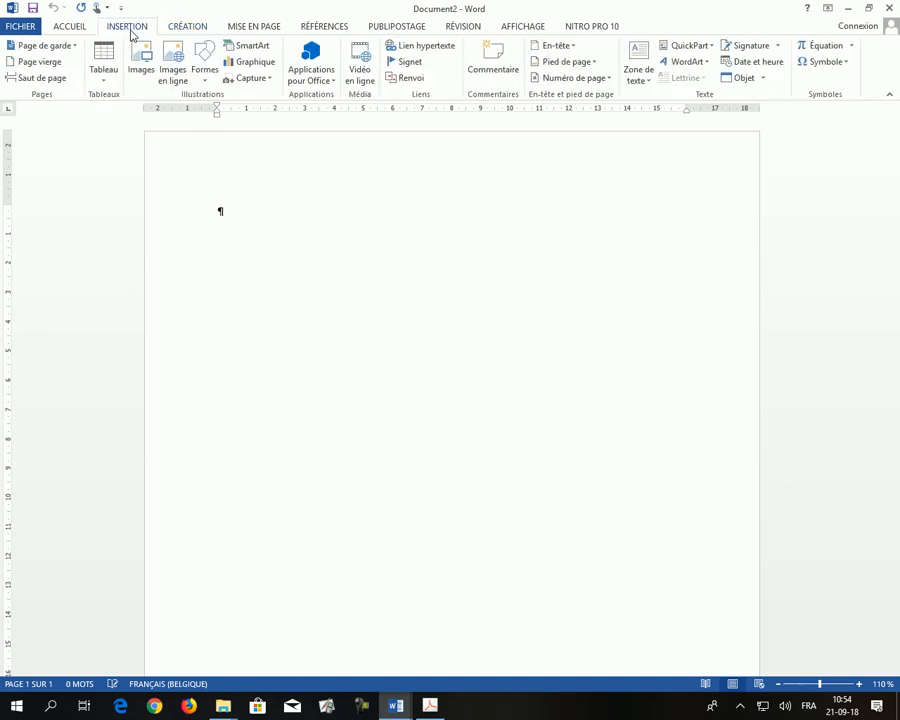
click(185, 30)
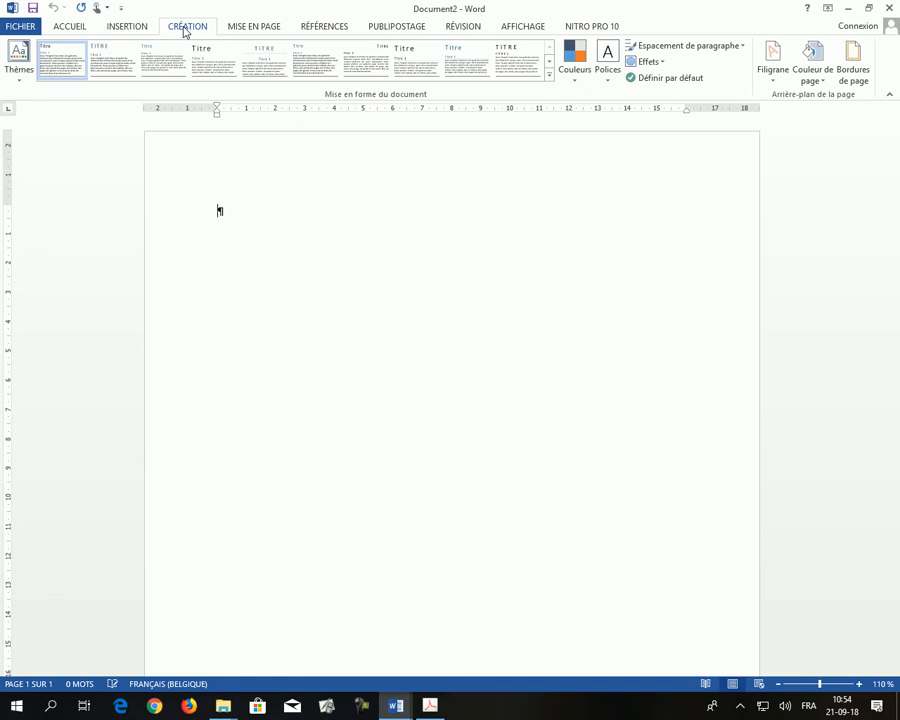
- Insert a table with one row and two columns in the blank document
click(143, 29)
click(108, 80)
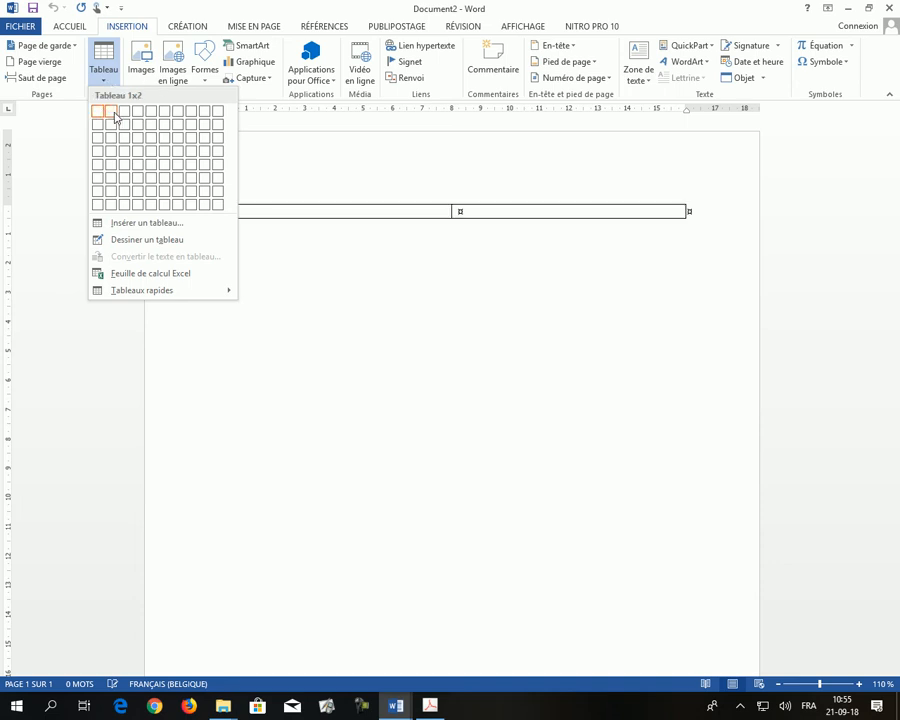
click(114, 116)
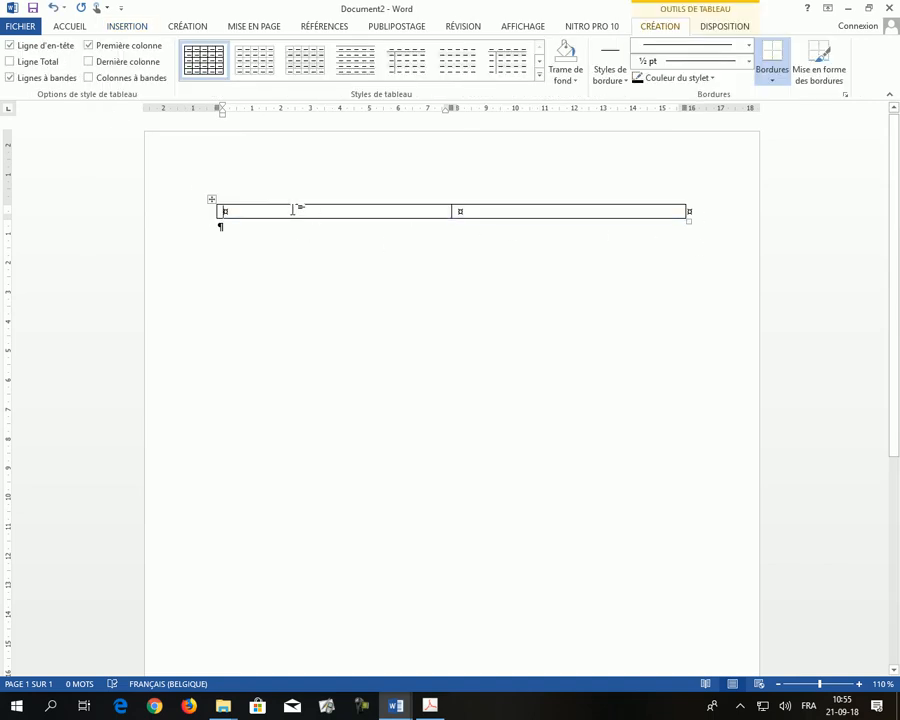
- Fill the left cell with the lines Lkdjflksdjfklsd, Slkdfjlds, Sdfmlkjsdf, Sdfmsdjf, Sdfmldjsf, Sdfbhµ, three empty paragraphs and Sdflkjhsd, ending with a new line
text(Lkdjflksdjfklsd)
key(Return)
text(slkdfjlds)
key(Return)
text(sdfmlkjsdf)
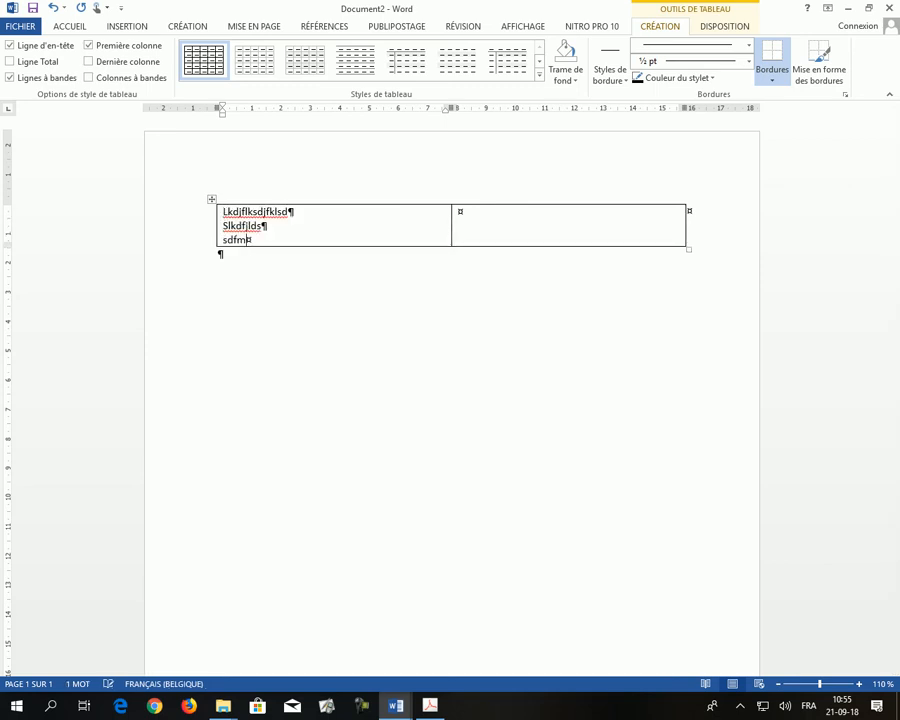
key(Return)
text(sdfmsdjf)
key(Return)
text(sdfmldjsf)
key(Return)
text(sdfbhµ)
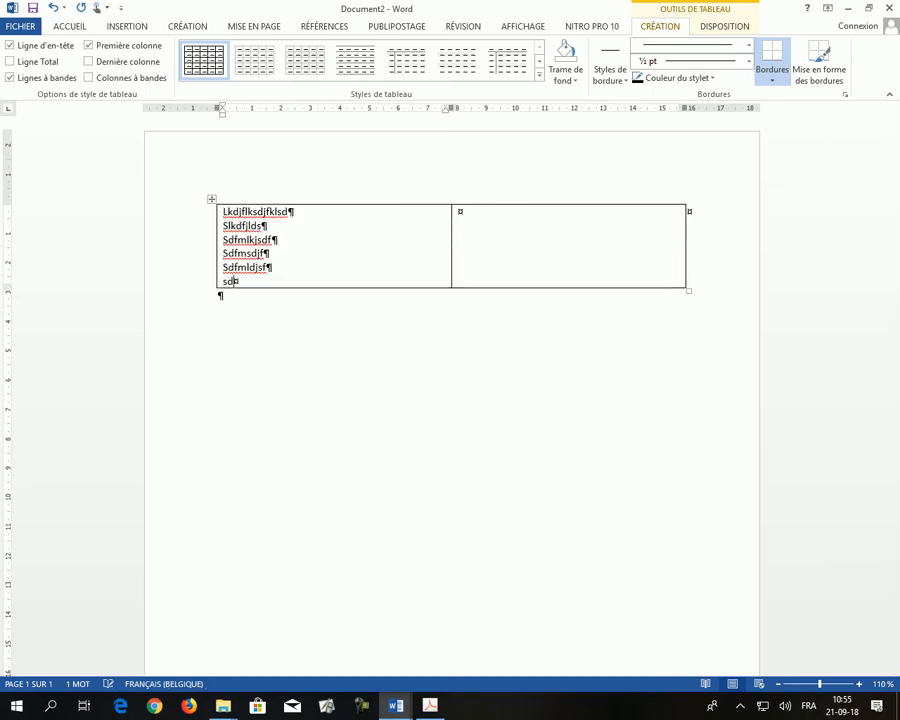
key(Return)
key(Return)
key(Return)
key(Return)
text(sdflkjhsd)
key(Return)
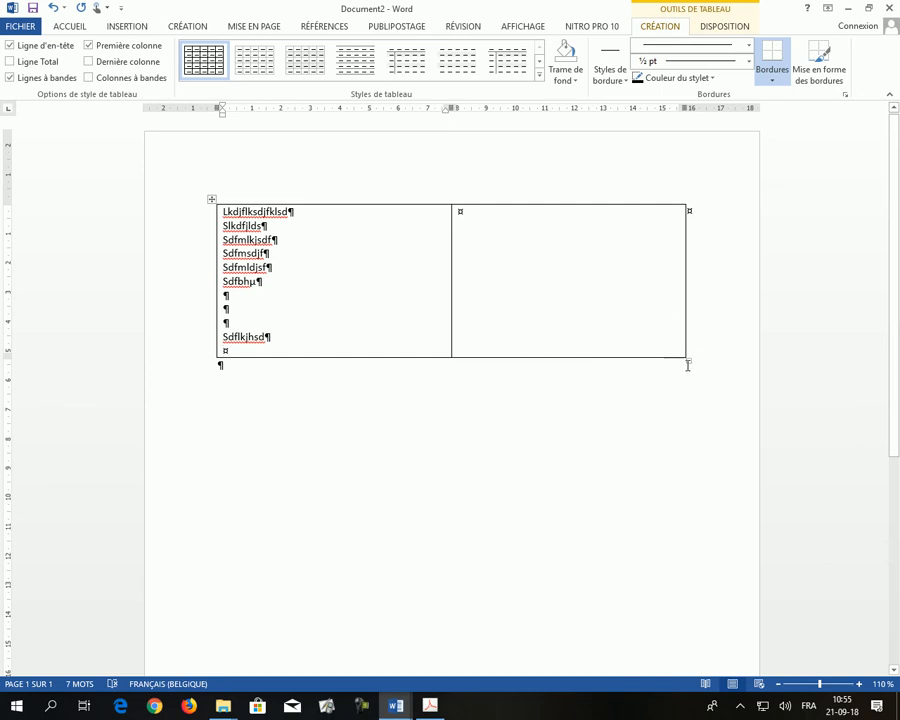
- Stretch the table vertically so that its single row extends far down the page
drag(688, 362, 681, 426)
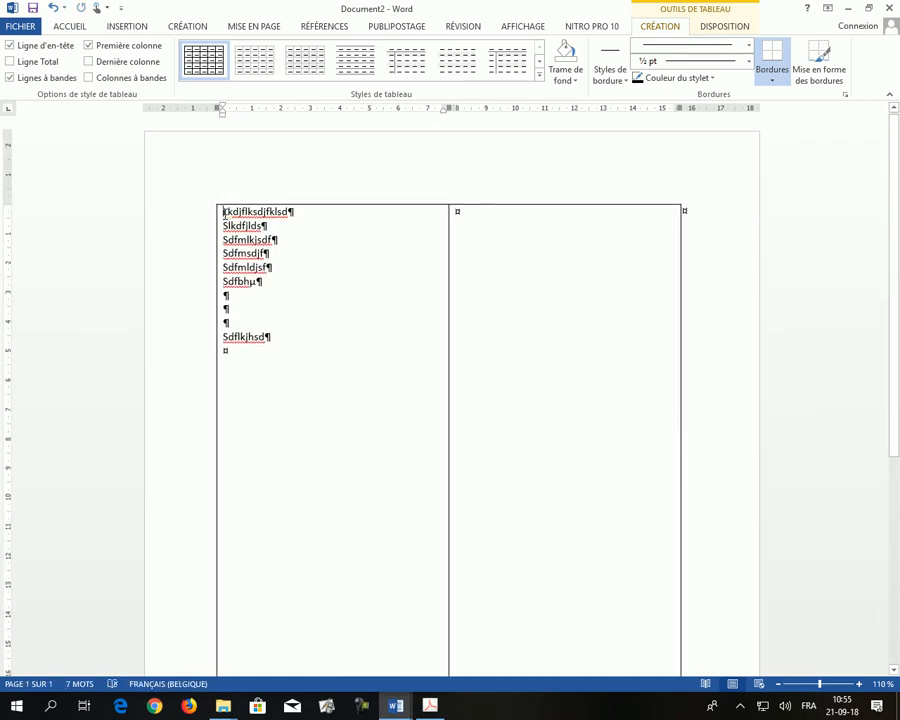
- Copy the entire left cell of the table and paste it into the empty right cell
drag(224, 213, 274, 338)
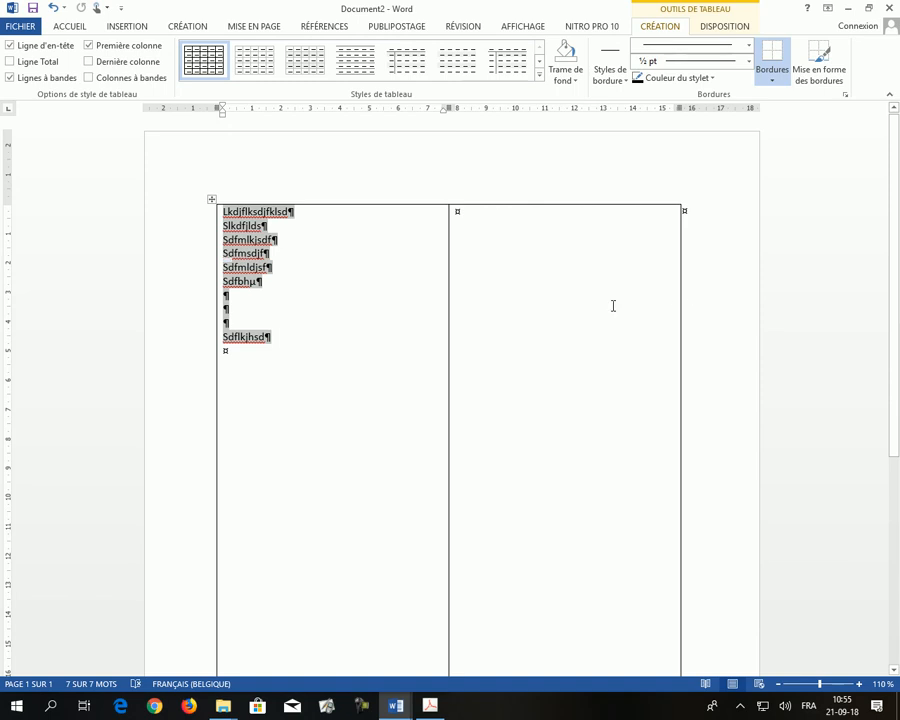
click(521, 292)
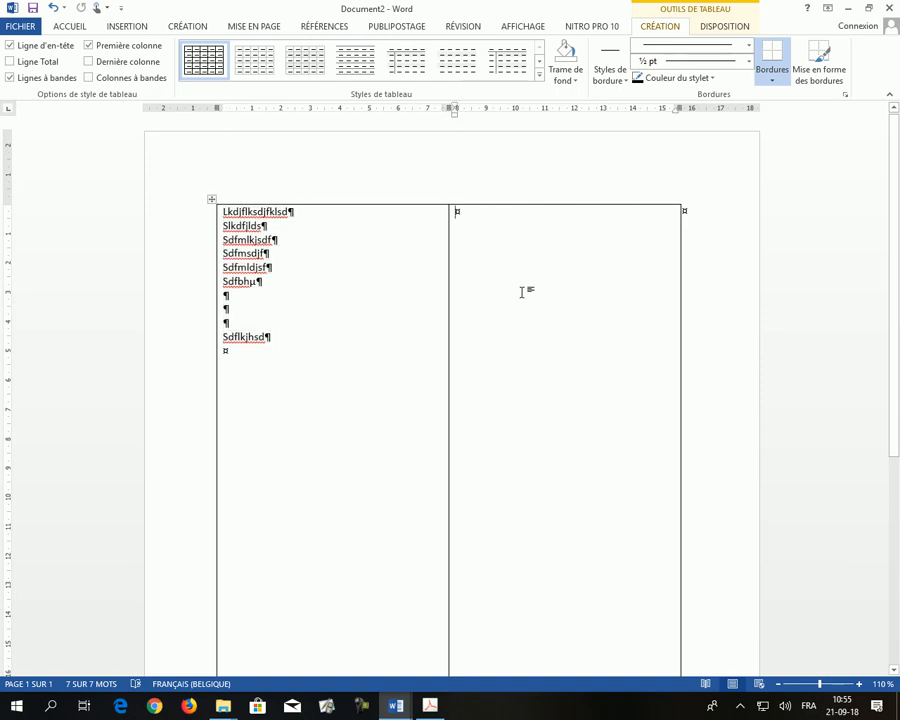
double_click(234, 215)
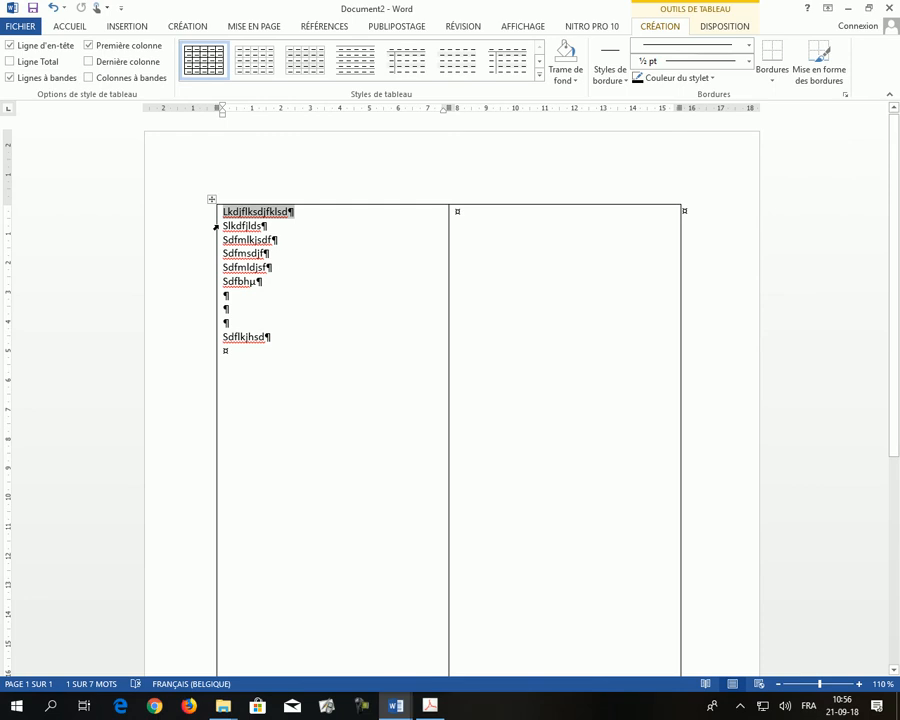
click(216, 228)
key(ctrl+c)
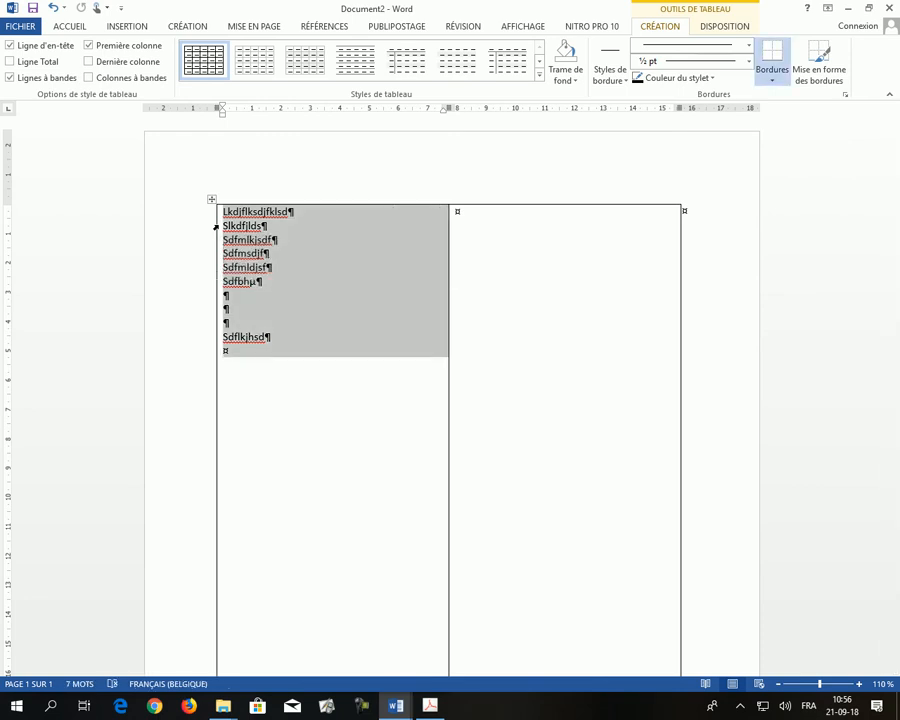
right_click(262, 242)
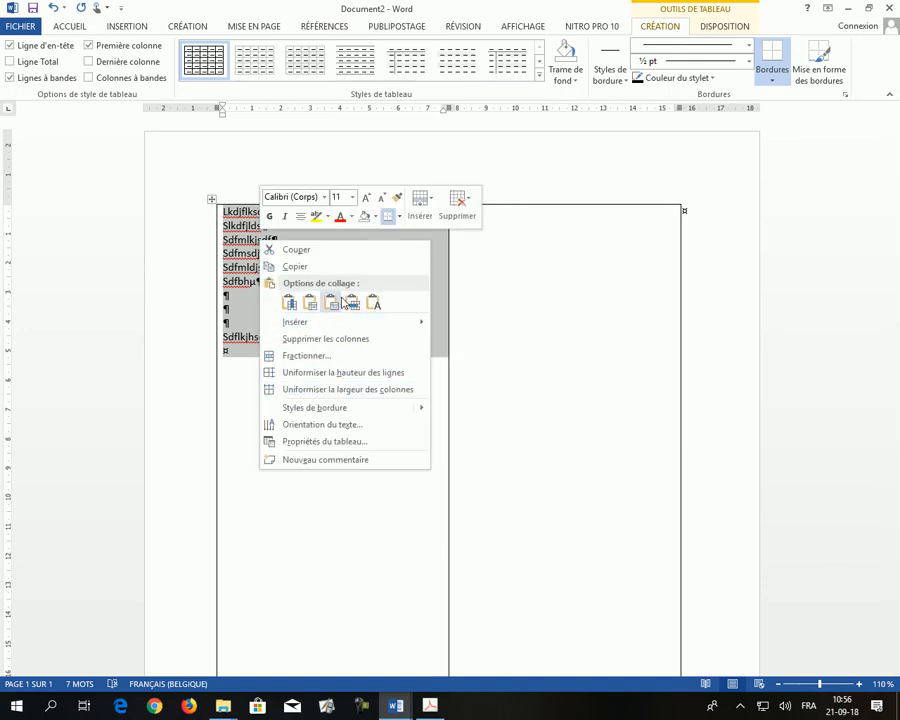
click(295, 267)
click(474, 244)
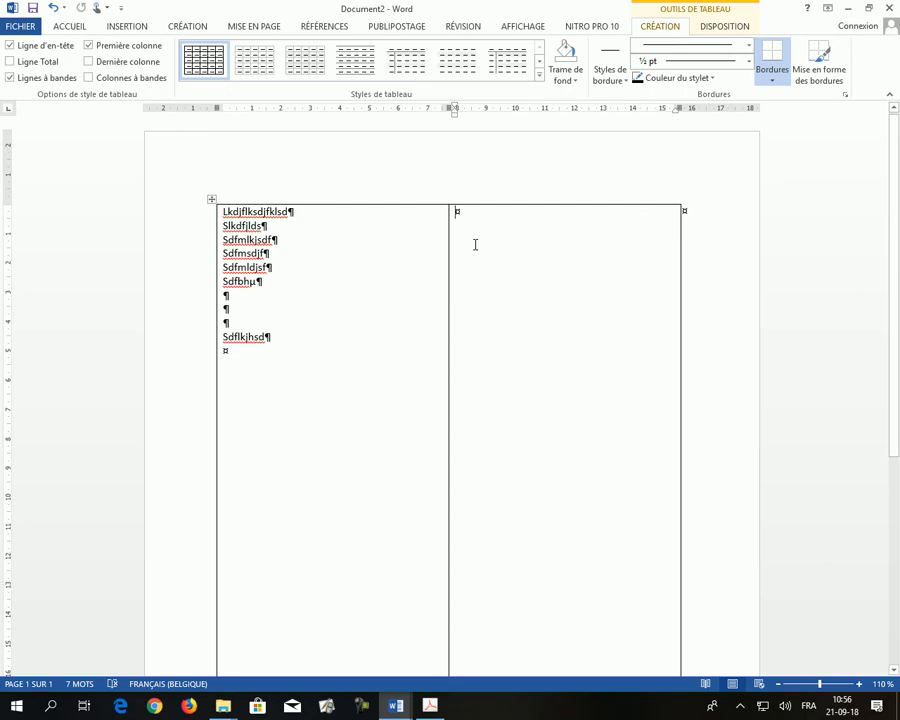
key(ctrl+v)
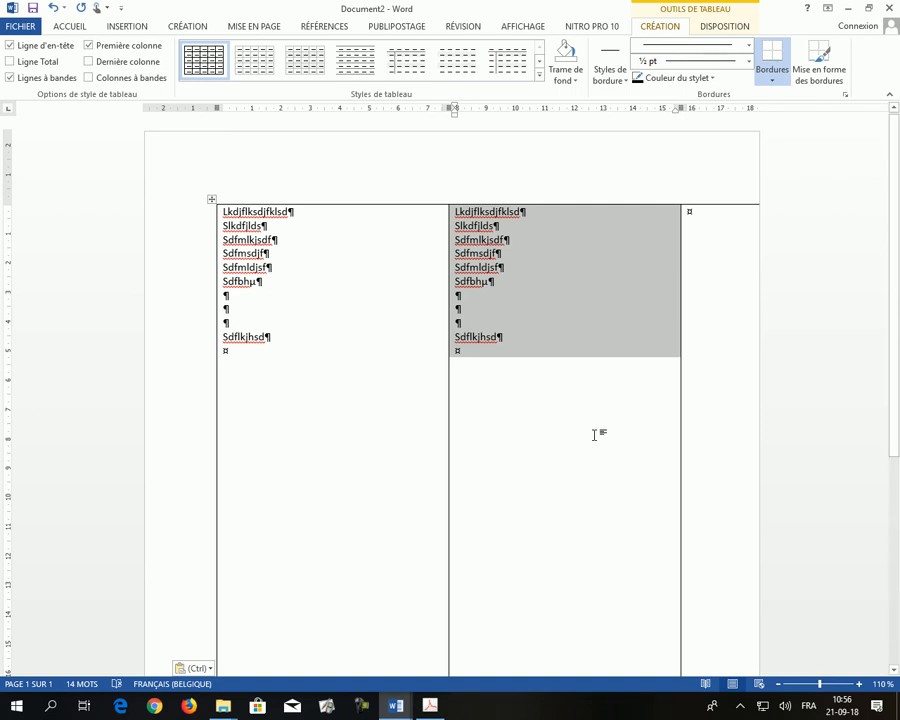
- Show the whole page of Document2 and open its page orientation choices
scroll(552, 384, down, 3)
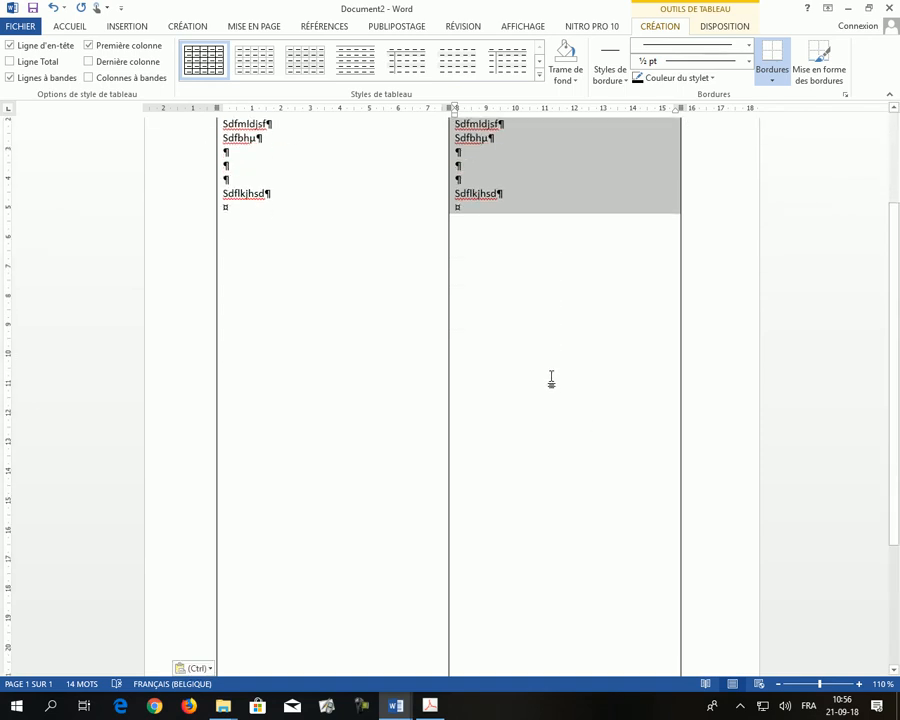
ctrl+scroll(551, 378, down, 5)
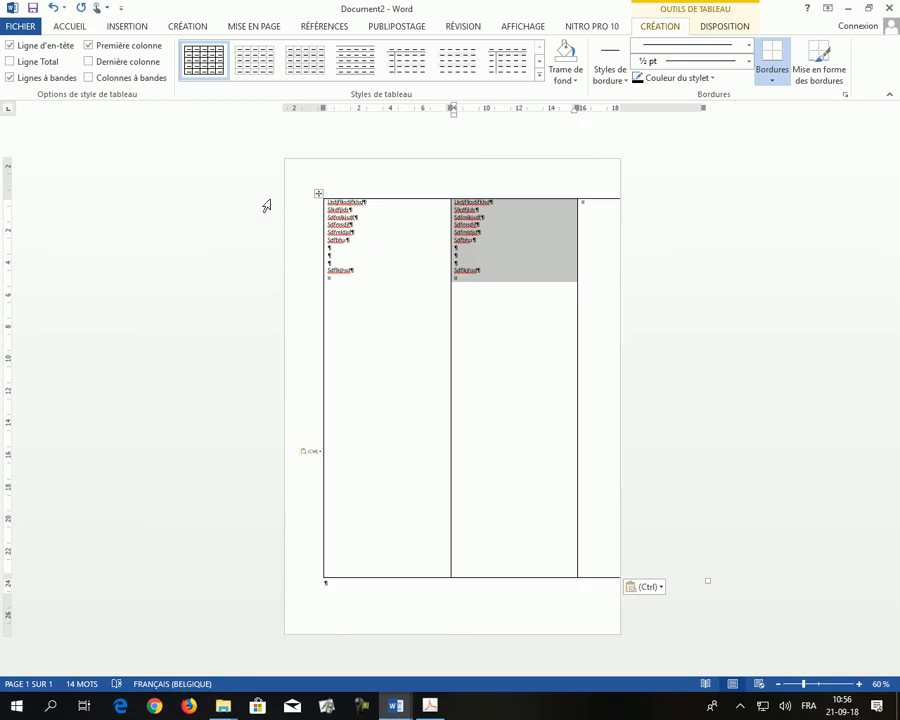
click(183, 28)
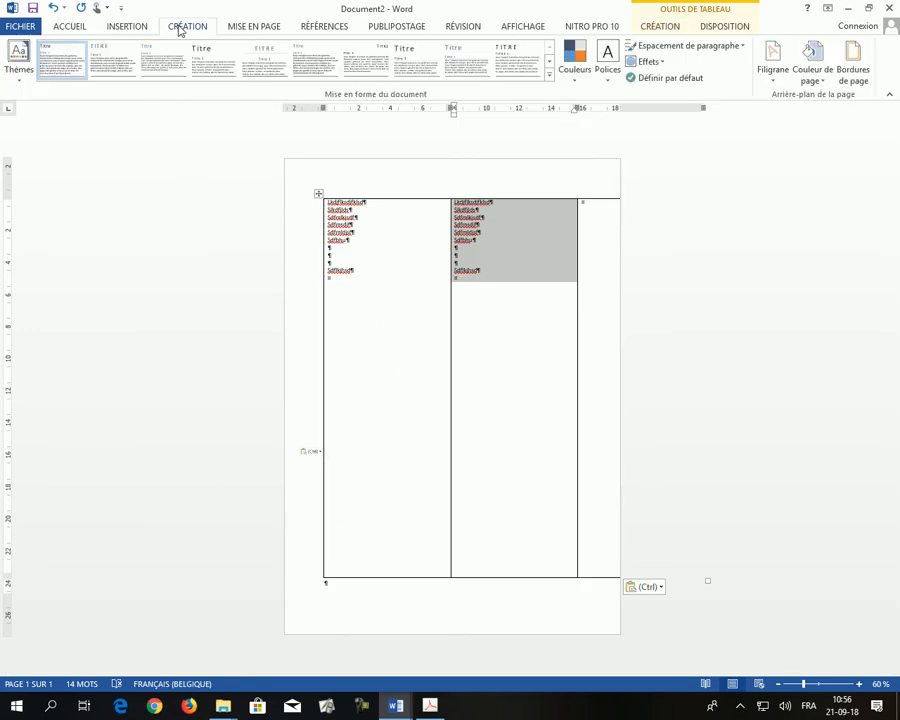
click(257, 32)
click(70, 80)
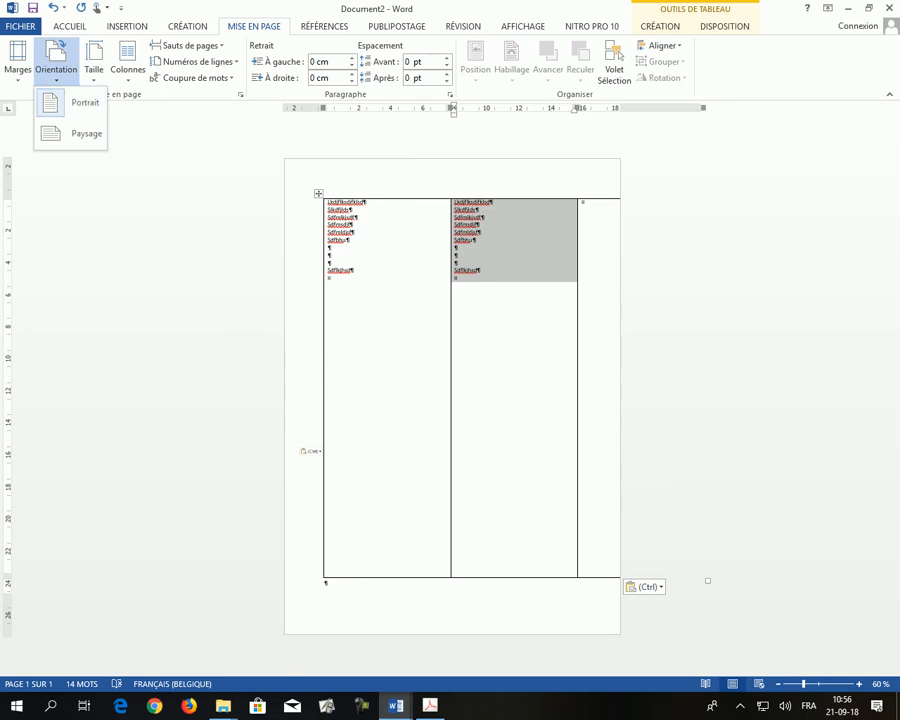
- Switch to the document "Word 2013 atelier 5.1 - Retour à la ligne forcé" and open its page orientation choices
key(alt+Tab)
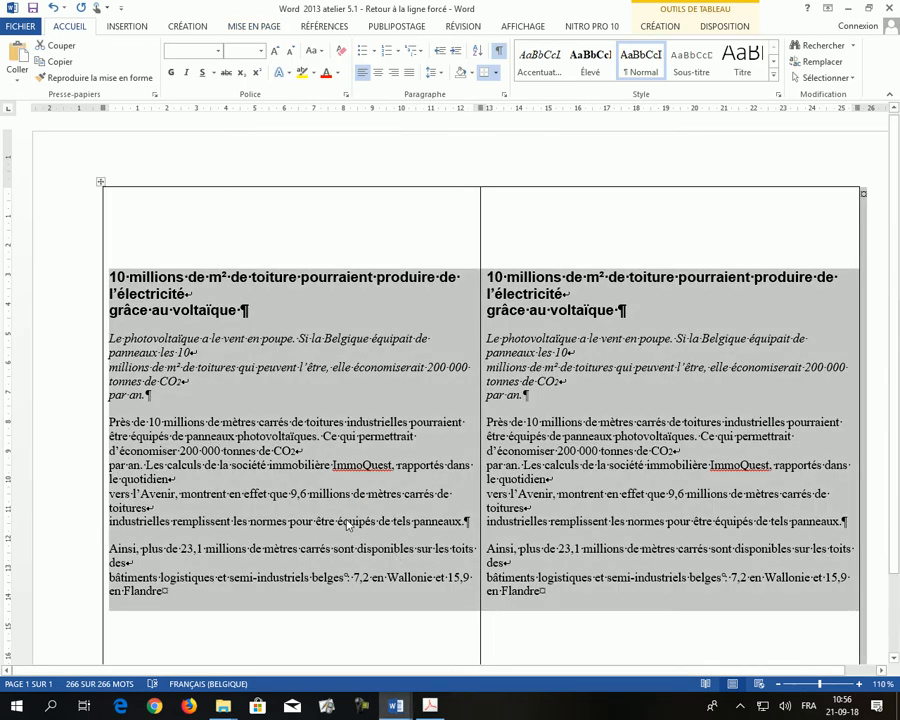
scroll(330, 383, down, 4)
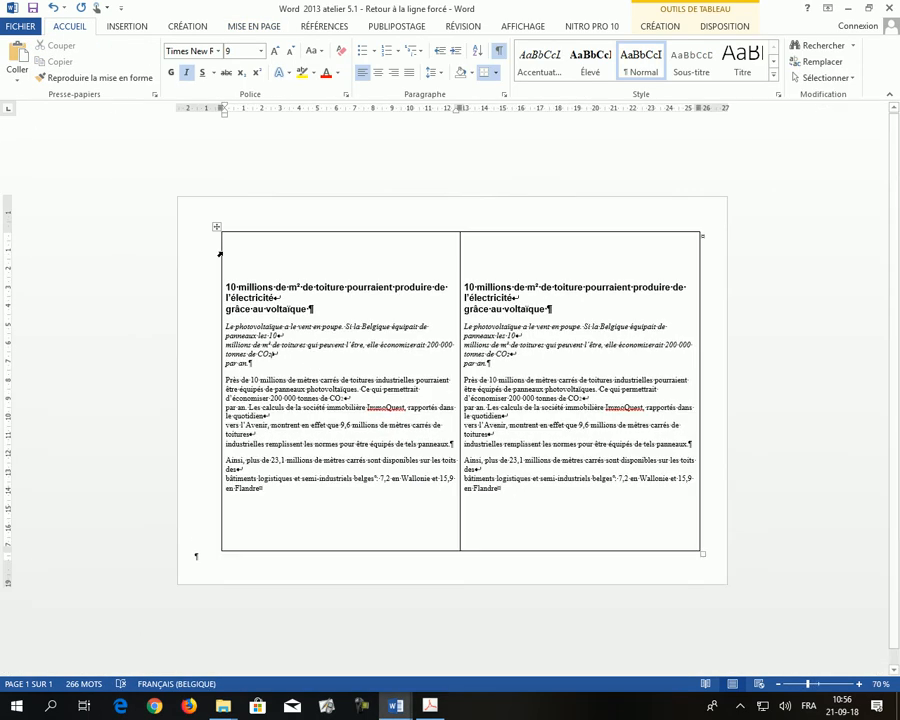
click(253, 27)
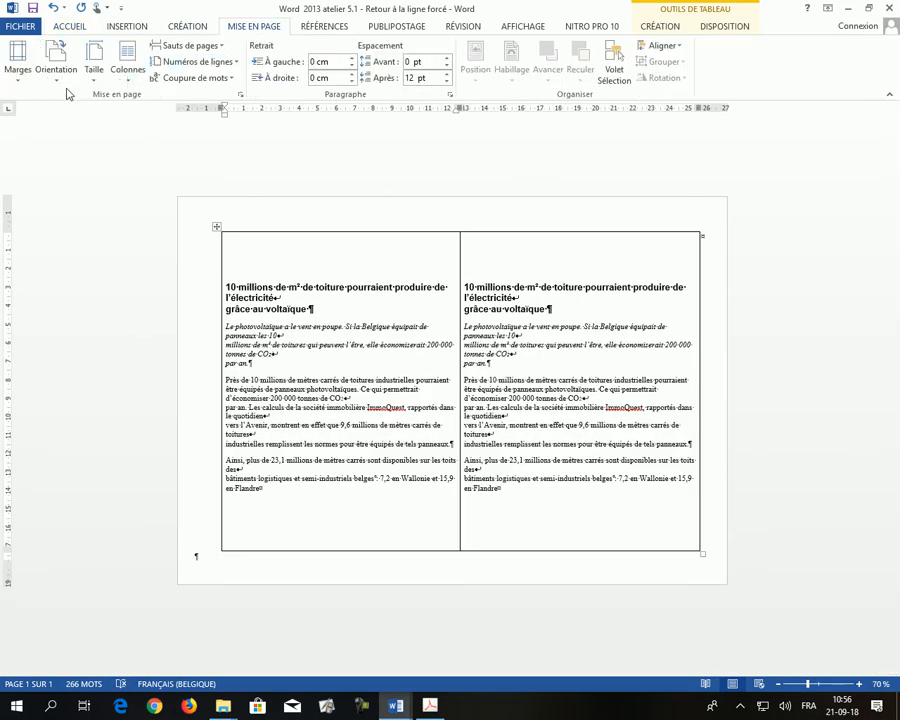
click(57, 68)
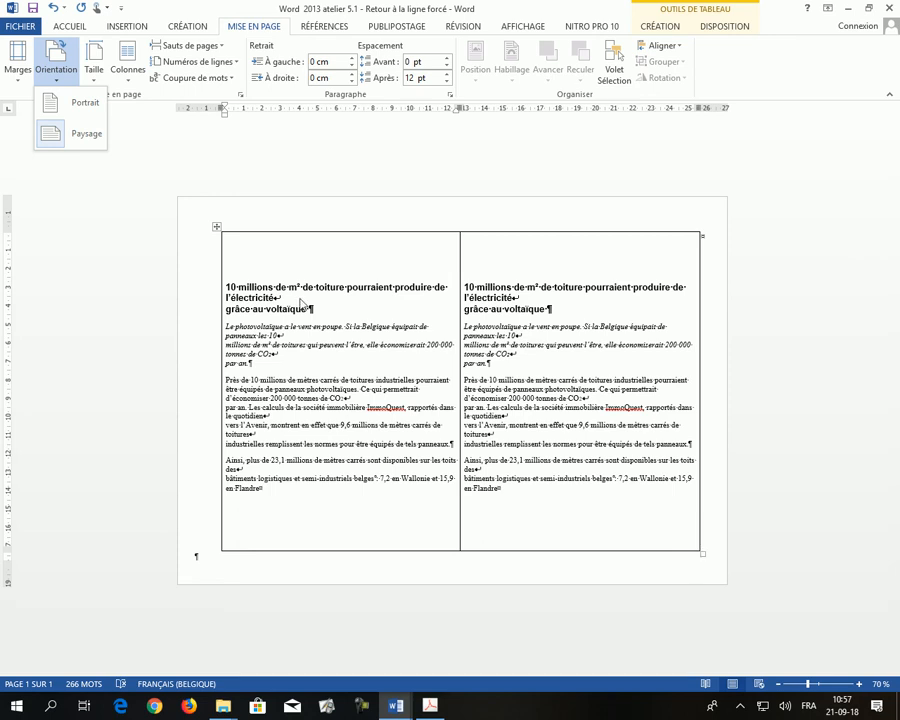
- Select the article text in the left cell, from the title through "en Flandre", and clear the selection
click(228, 287)
drag(228, 287, 328, 492)
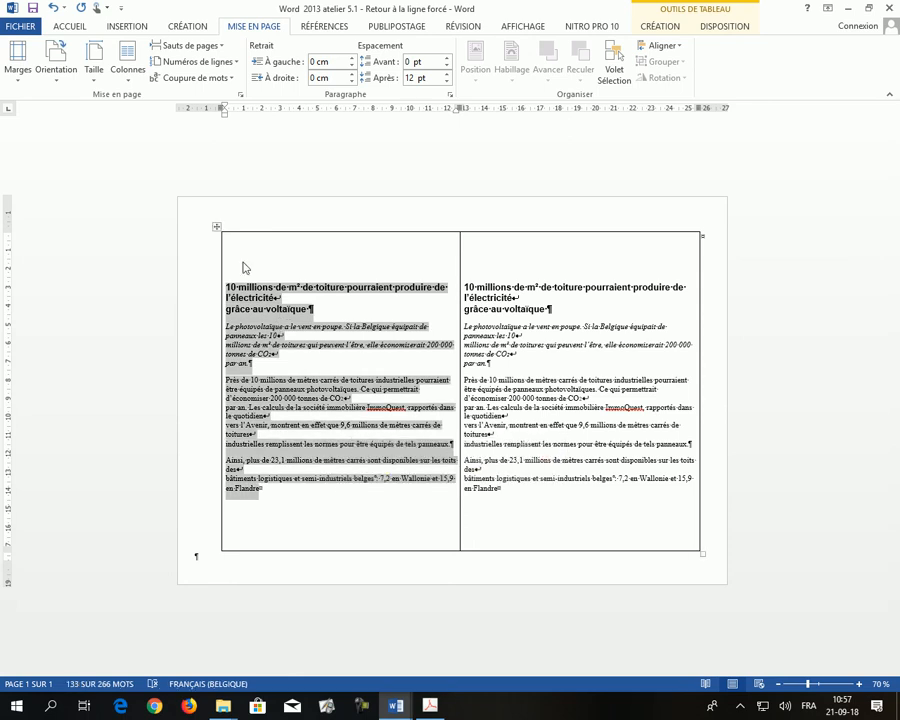
click(232, 290)
drag(227, 287, 273, 488)
click(242, 278)
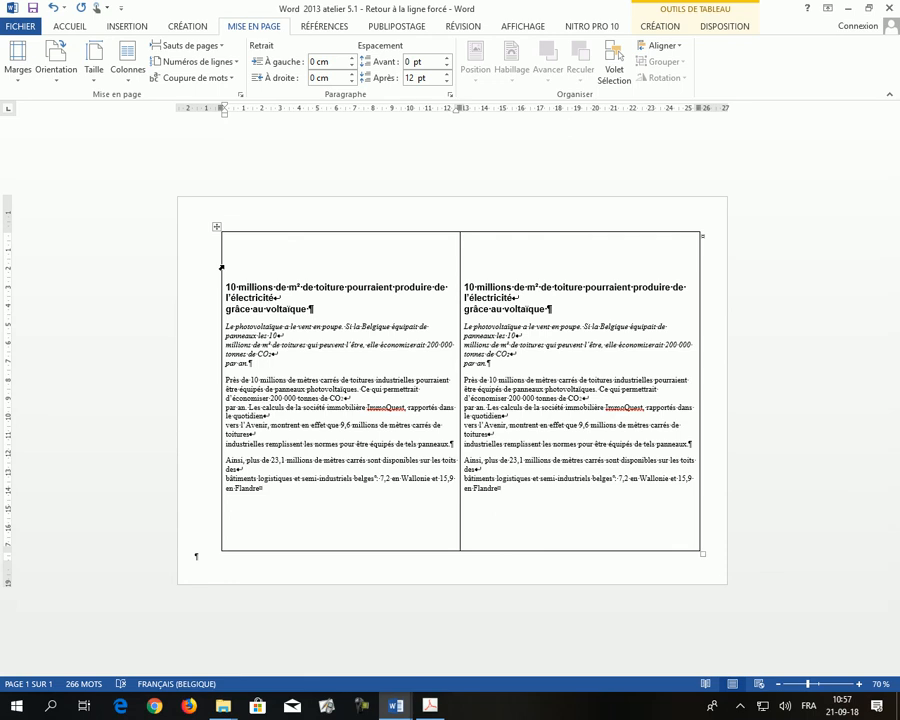
- Select the entire left cell of the article table as a cell and deselect it
click(221, 268)
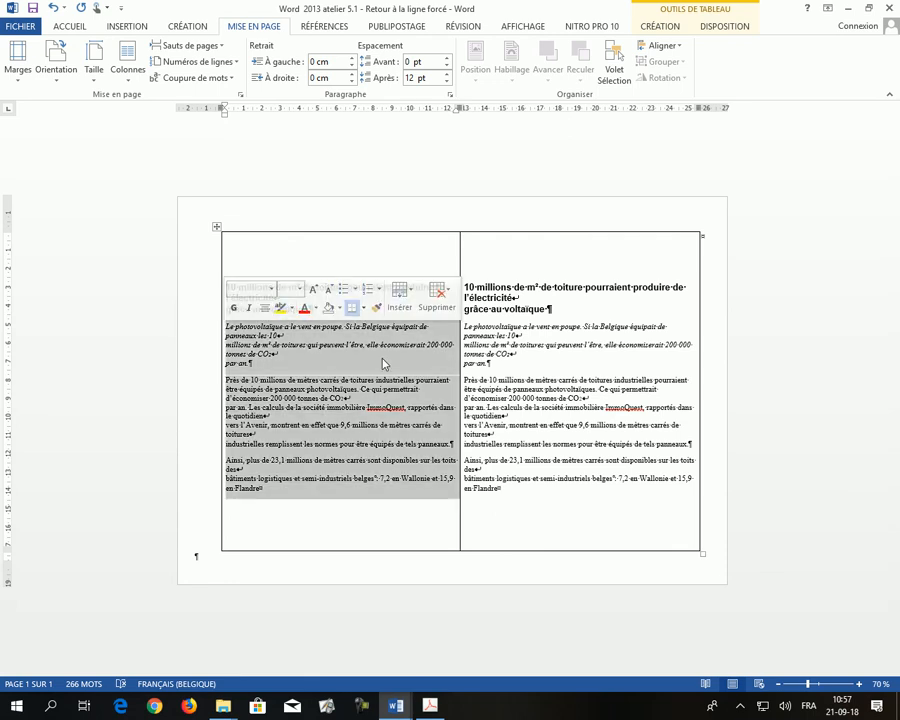
right_click(401, 424)
click(653, 305)
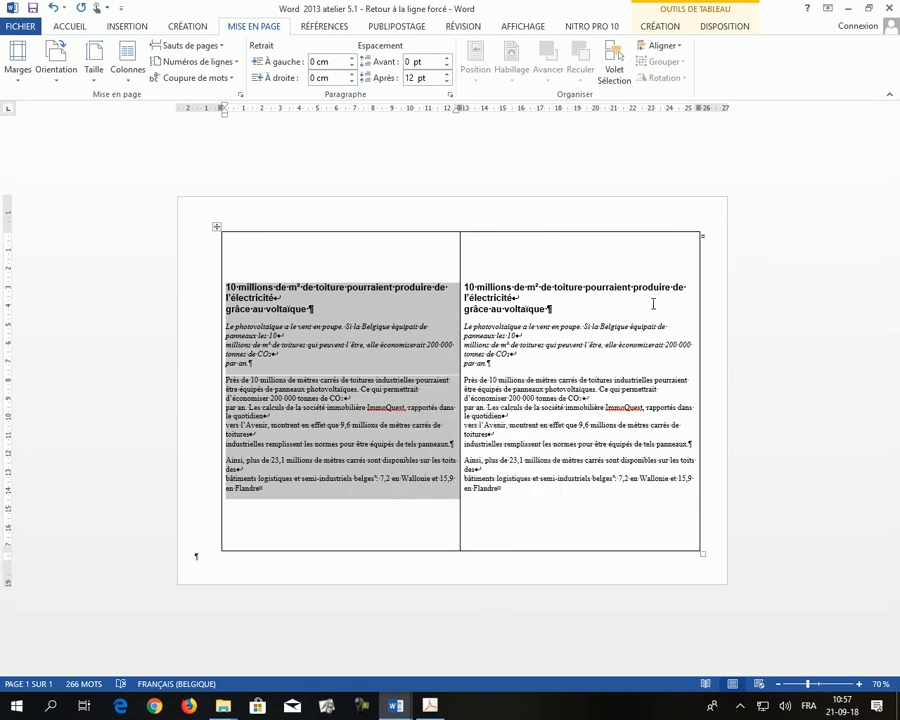
click(340, 314)
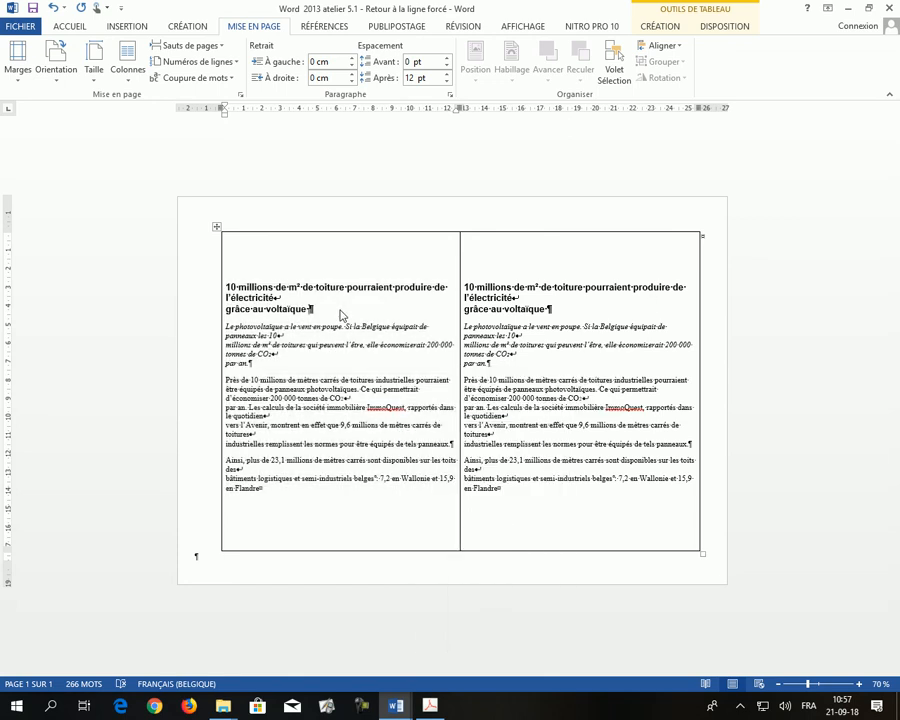
scroll(345, 426, up, 3)
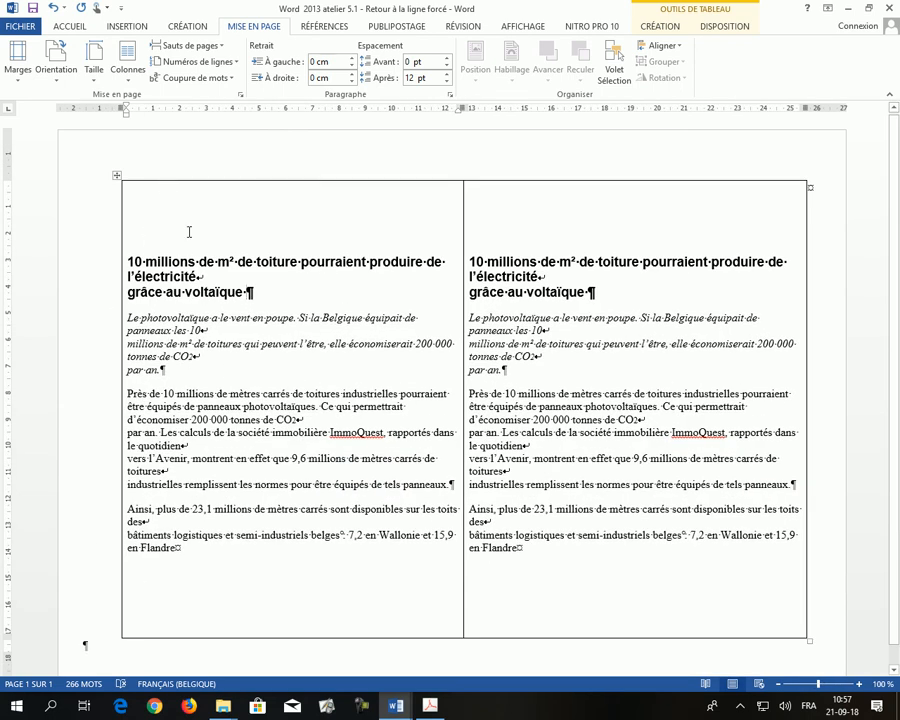
- Switch back to Document2 and align the contents of the entire table vertically centred and to the left
key(alt+Tab)
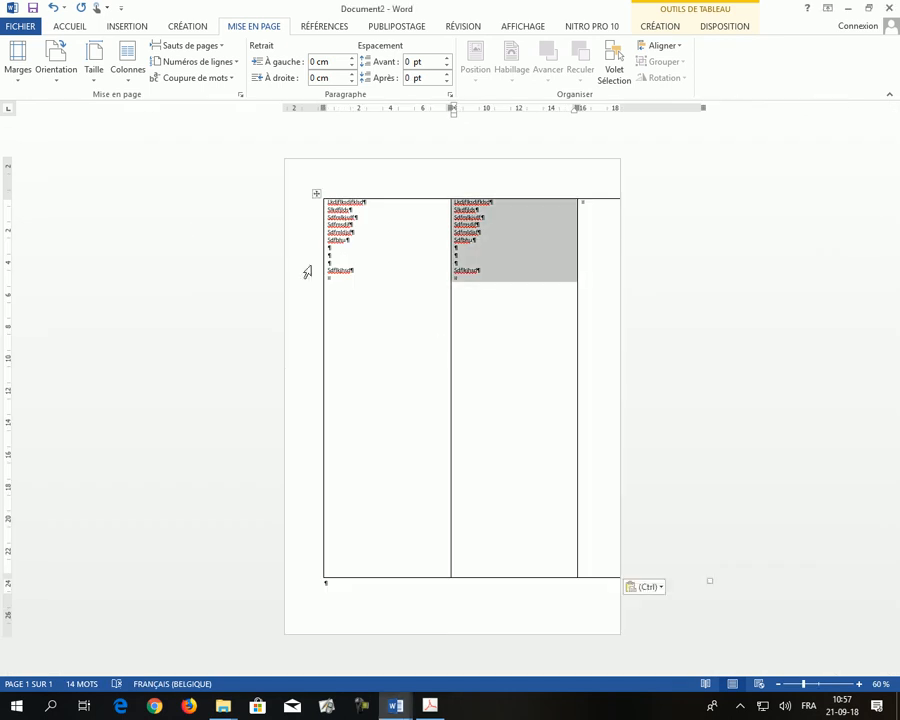
click(316, 194)
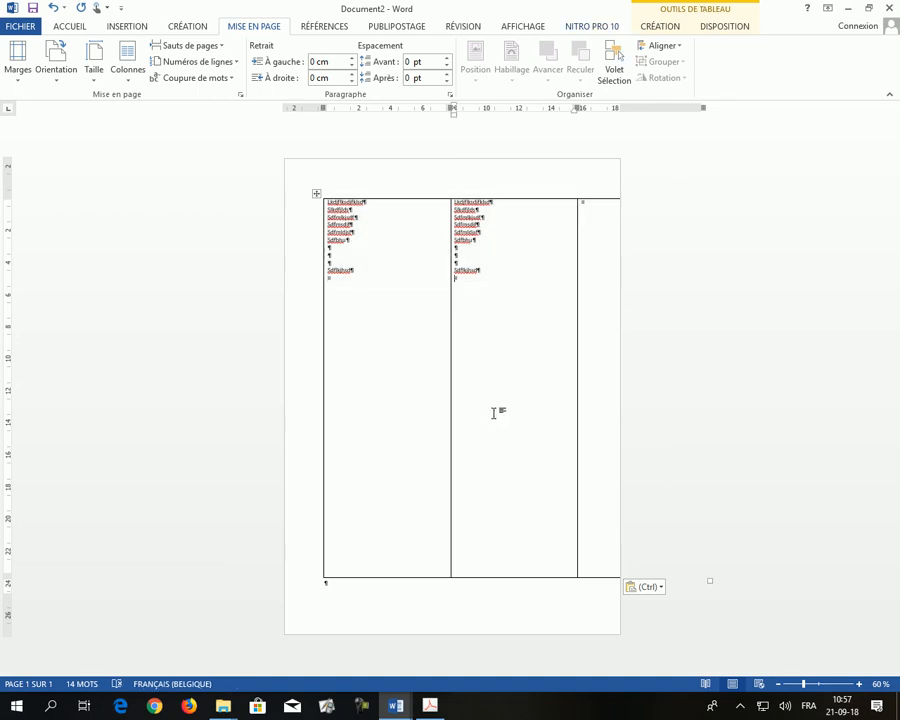
click(502, 172)
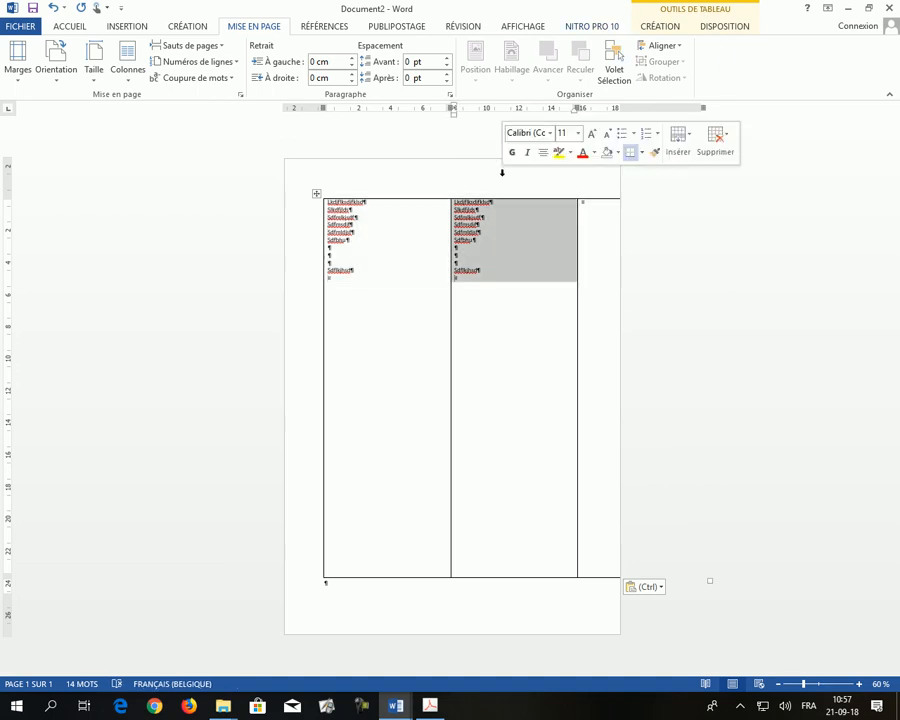
click(474, 615)
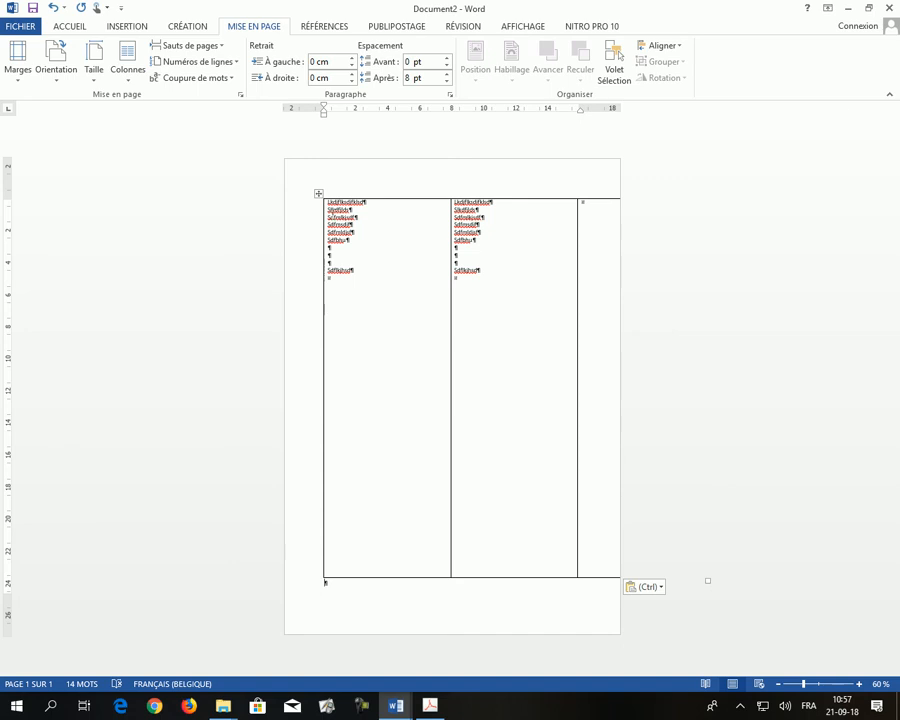
click(317, 194)
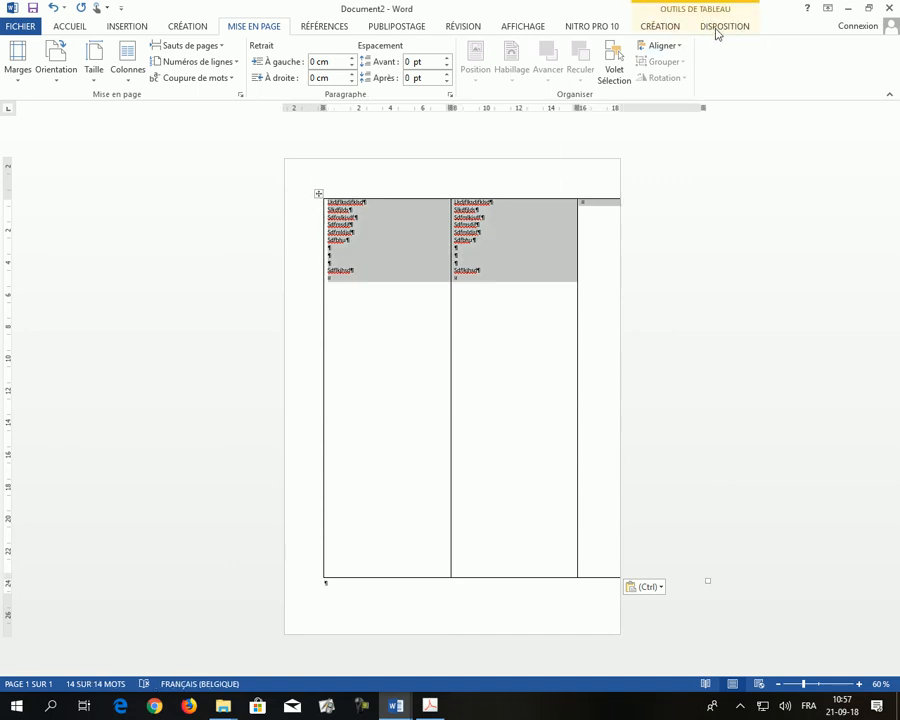
click(716, 32)
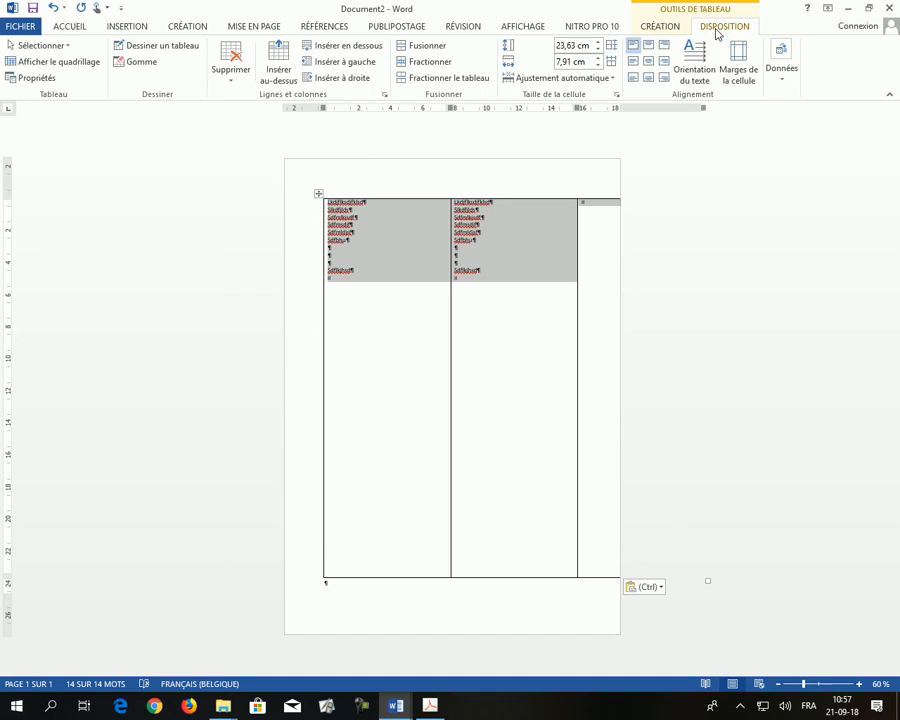
click(634, 63)
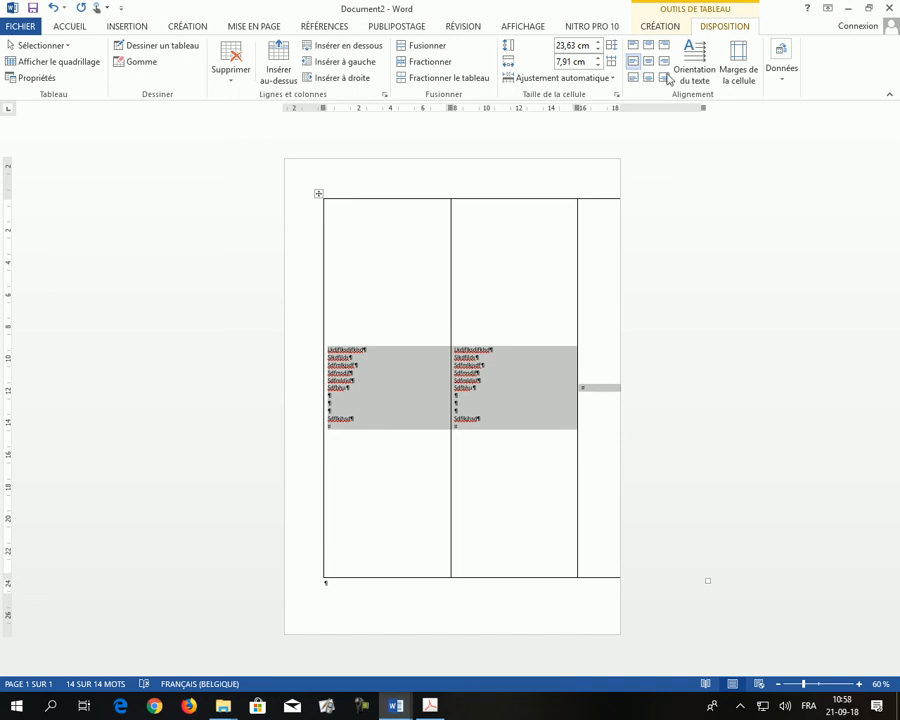
- Delete the extra empty third column that runs past the page edge
click(357, 243)
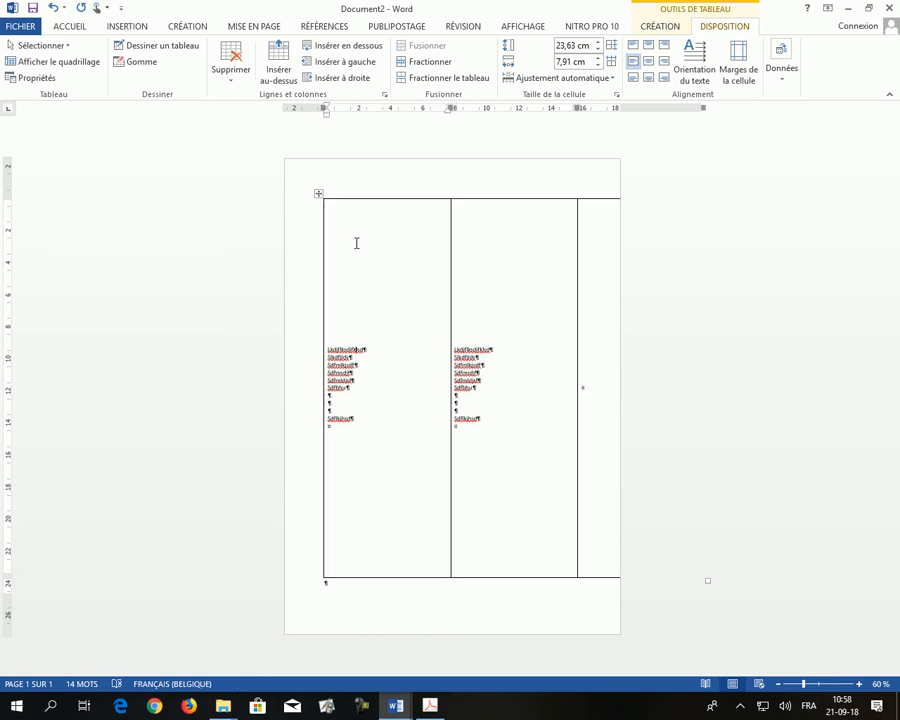
click(507, 284)
click(600, 185)
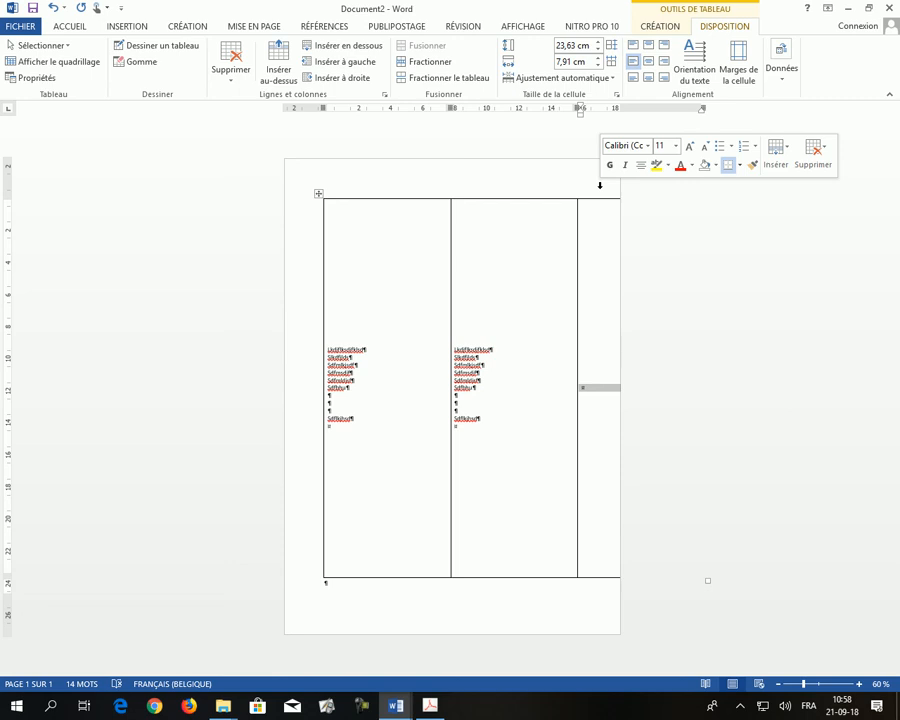
key(BackSpace)
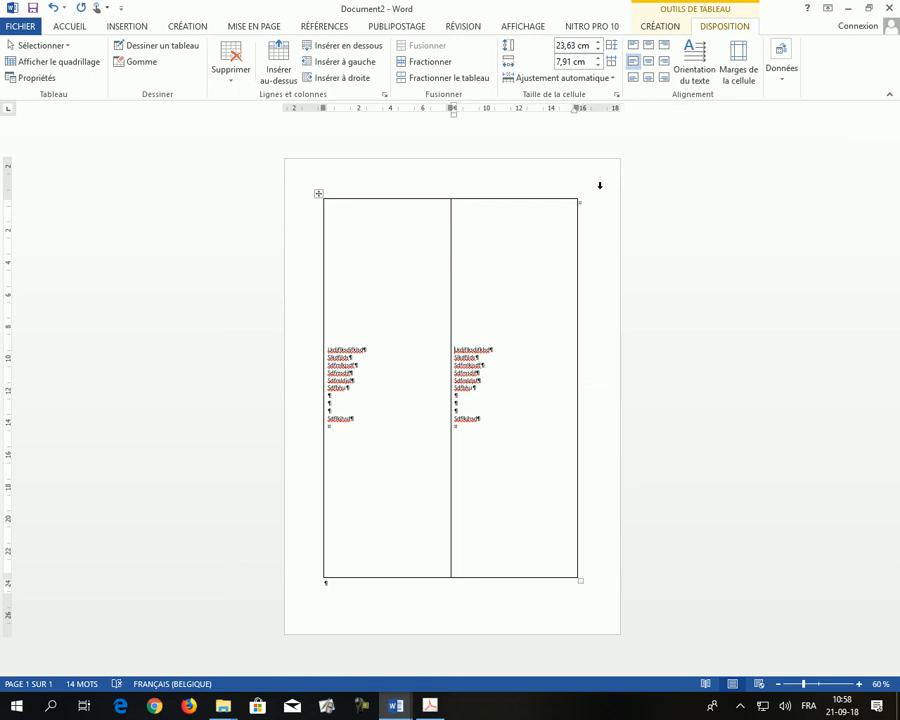